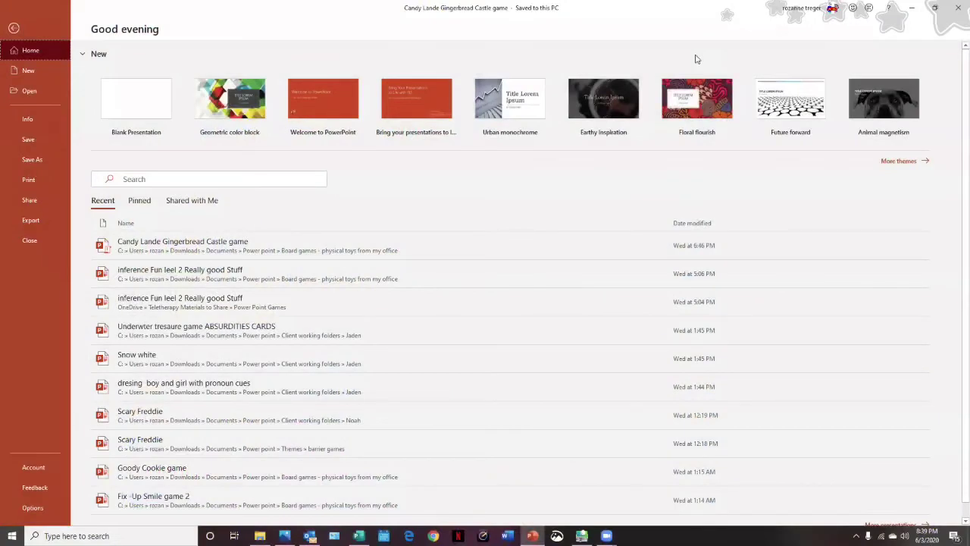
# - Start a new blank presentation and set its slide layout to Blank
pyautogui.click(150, 108)
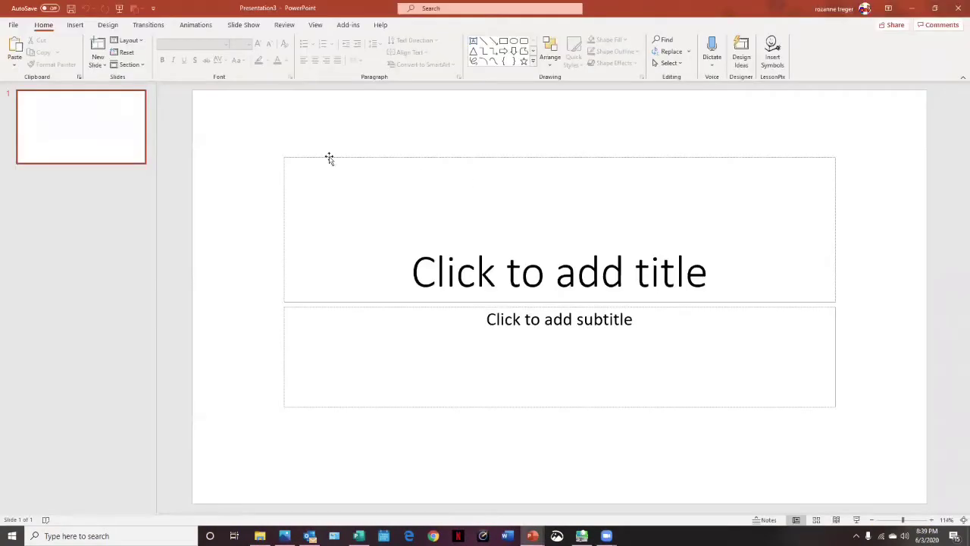
pyautogui.click(126, 40)
pyautogui.click(128, 189)
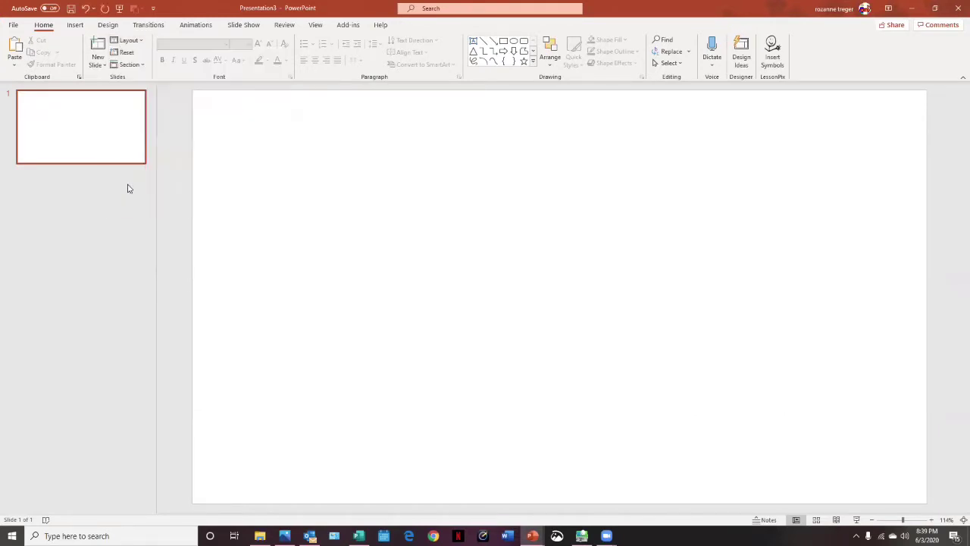
# - Insert the Scan0003 space board picture from this computer onto the slide
pyautogui.click(75, 25)
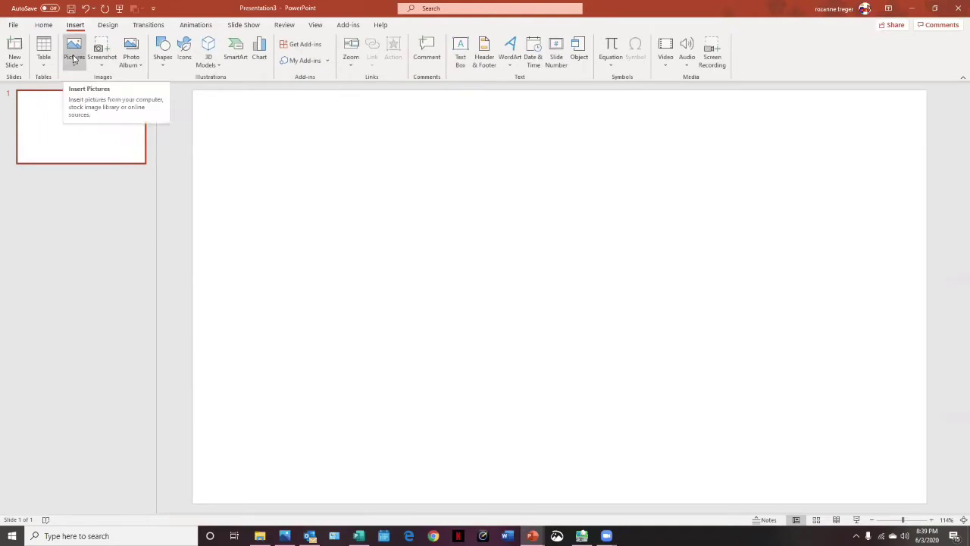
pyautogui.click(74, 57)
pyautogui.click(91, 97)
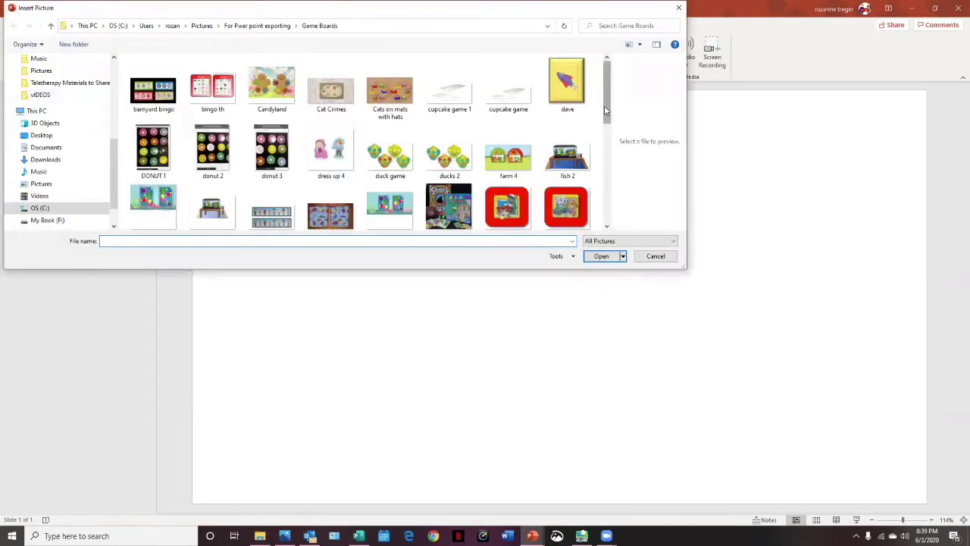
pyautogui.moveTo(605, 111); pyautogui.dragTo(607, 208)
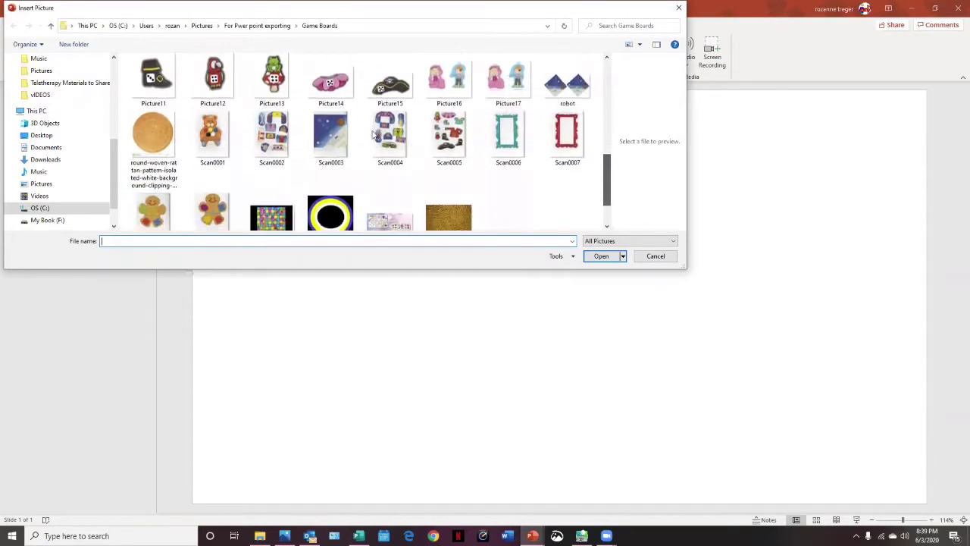
pyautogui.doubleClick(323, 135)
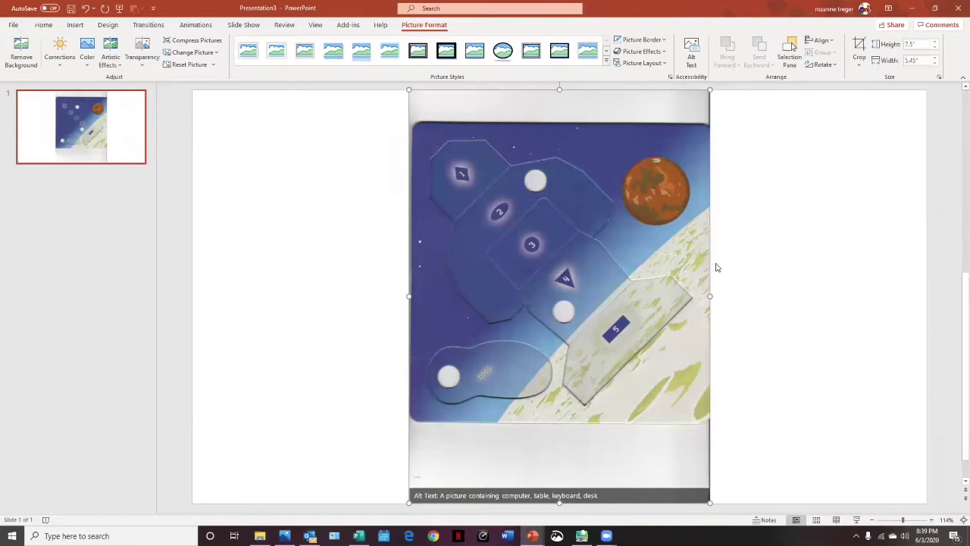
# - Shift the board left and crop off the white scan margins to 5.22" by 5.37"
pyautogui.moveTo(670, 273); pyautogui.dragTo(611, 281)
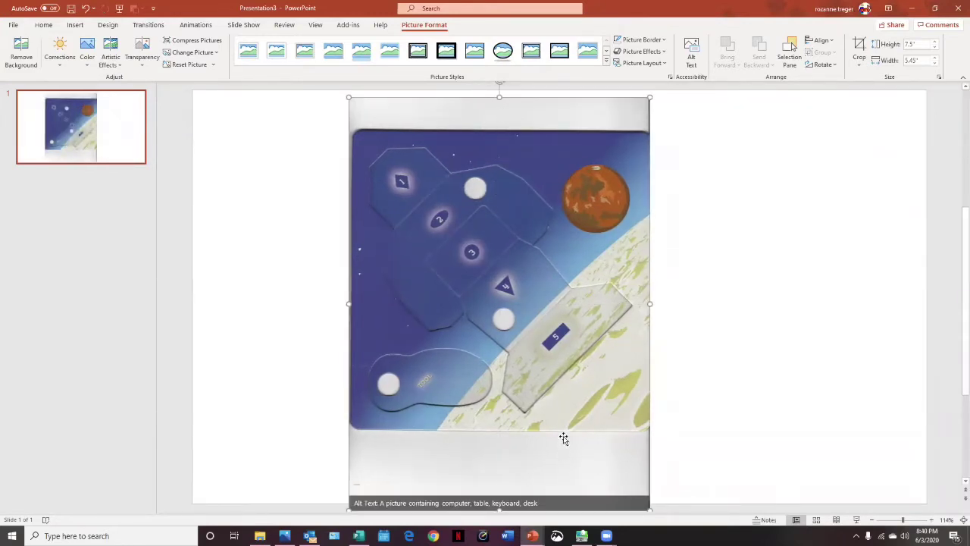
pyautogui.click(858, 47)
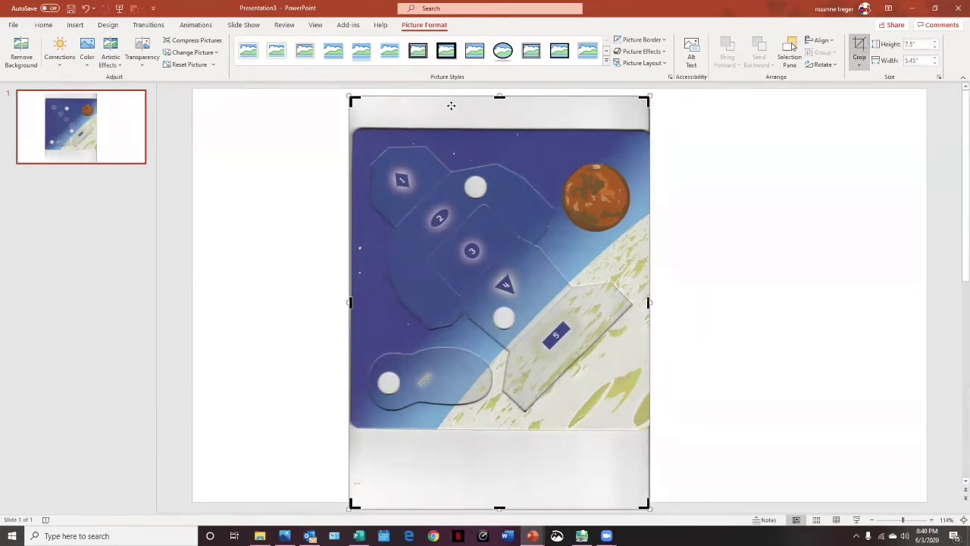
pyautogui.moveTo(645, 97); pyautogui.dragTo(644, 133)
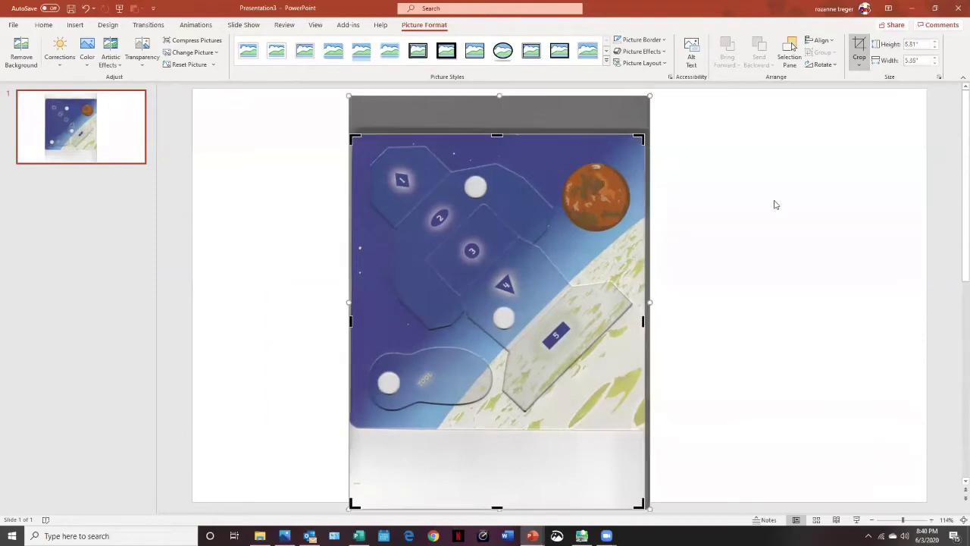
pyautogui.scroll(-1, 585, 376)
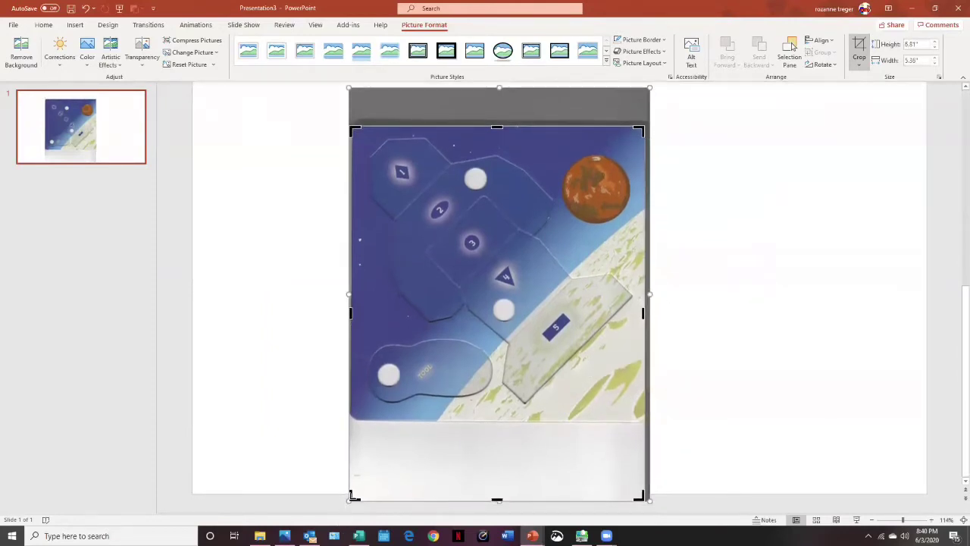
pyautogui.moveTo(351, 495); pyautogui.dragTo(350, 414)
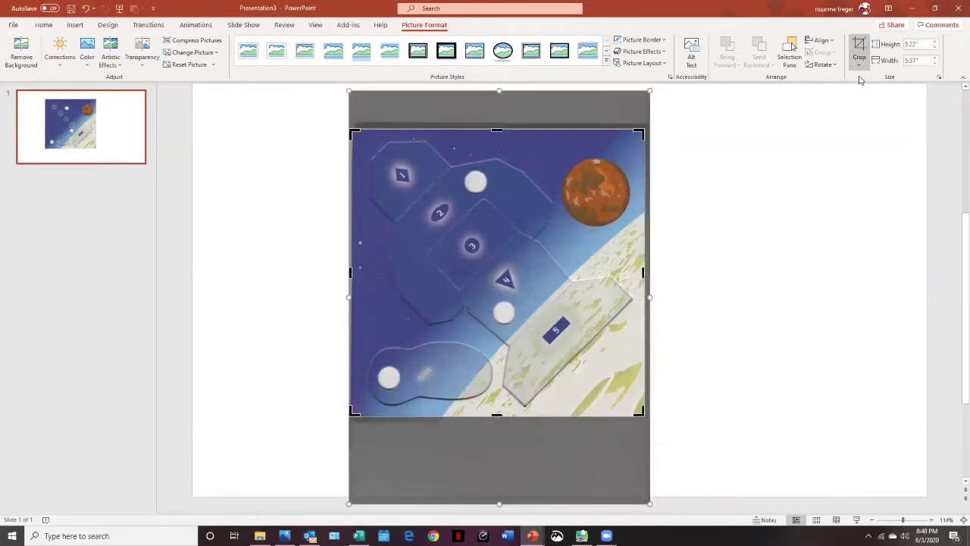
pyautogui.click(861, 49)
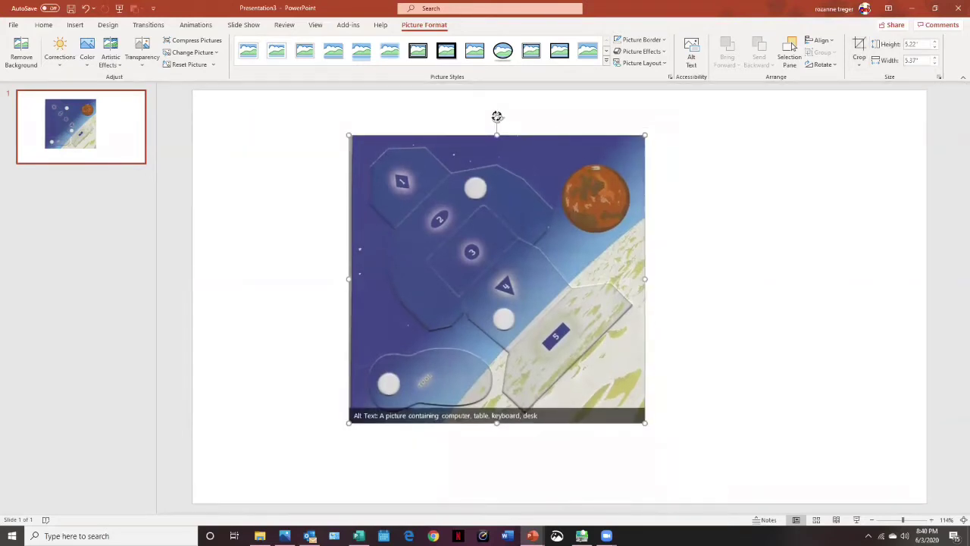
# - Rotate the board 45° into a diamond and place a duplicate on the right
pyautogui.moveTo(496, 116); pyautogui.dragTo(593, 194)
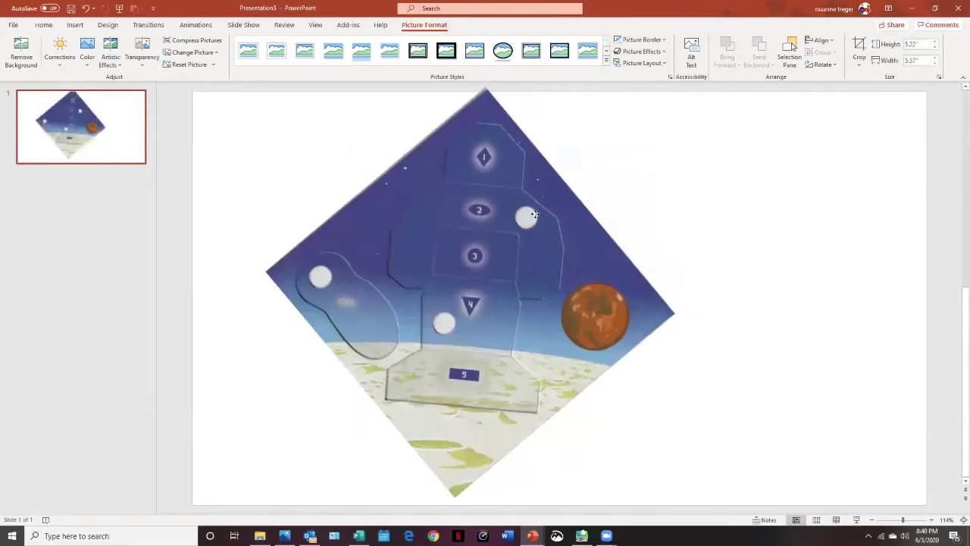
pyautogui.moveTo(535, 215); pyautogui.dragTo(475, 218)
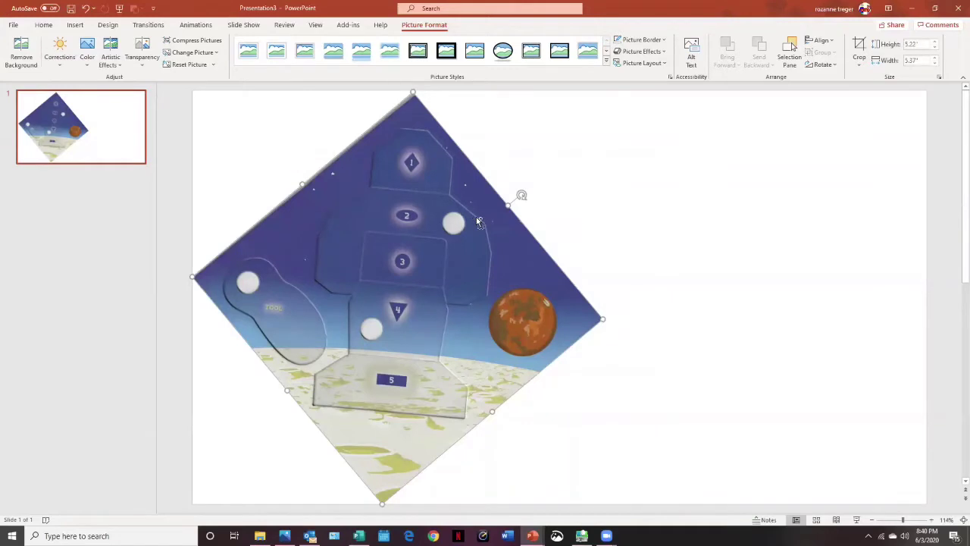
pyautogui.moveTo(476, 217); pyautogui.dragTo(485, 225)
pyautogui.moveTo(463, 262); pyautogui.dragTo(847, 283)
pyautogui.moveTo(375, 279); pyautogui.dragTo(365, 283)
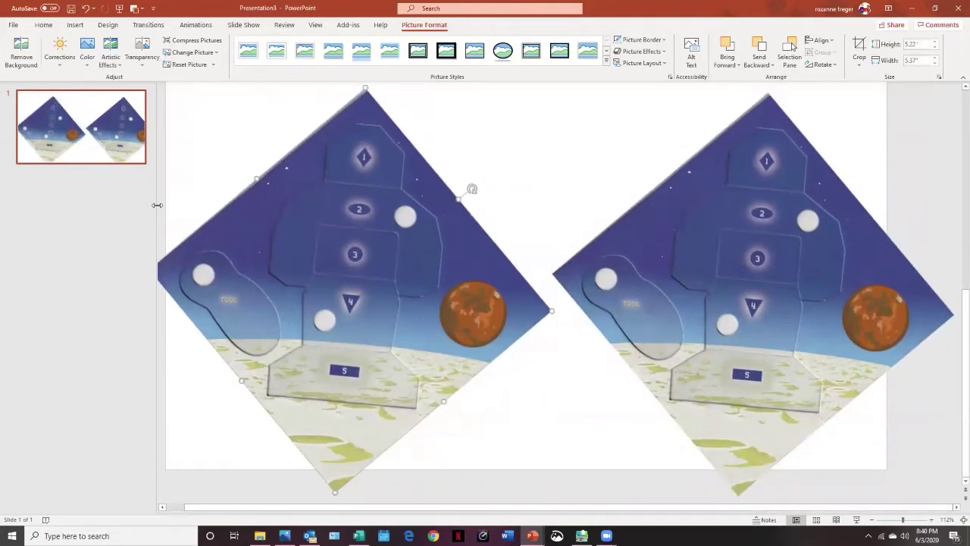
# - Shrink both boards to about 4.76" tall and align them side by side
pyautogui.moveTo(147, 204); pyautogui.dragTo(85, 204)
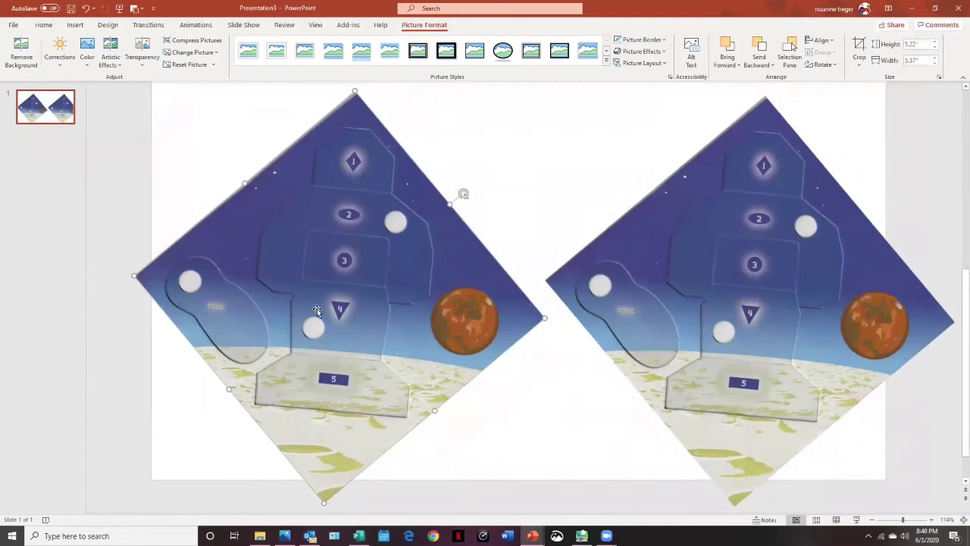
pyautogui.moveTo(317, 307); pyautogui.dragTo(307, 302)
pyautogui.keyDown('shift'); pyautogui.click(651, 310); pyautogui.keyUp('shift')
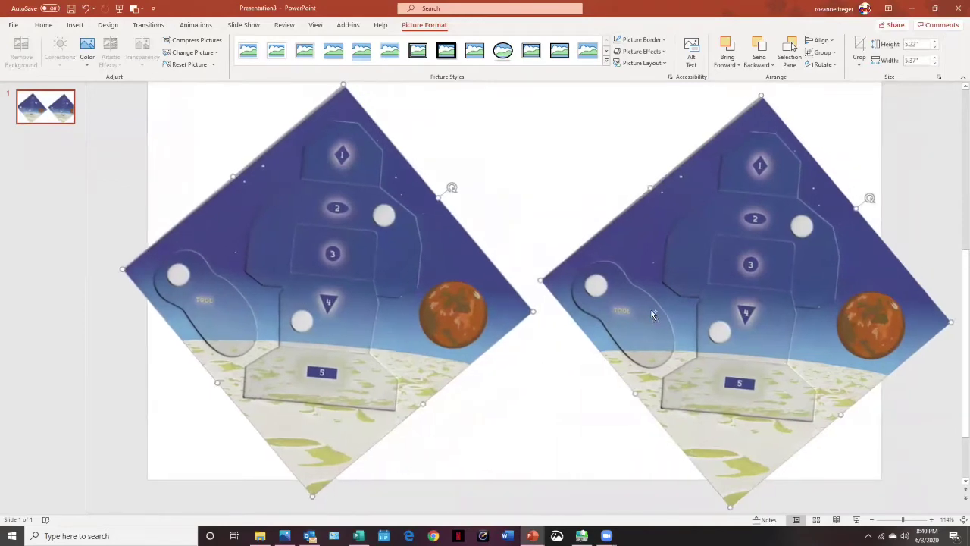
pyautogui.moveTo(727, 503); pyautogui.dragTo(723, 451)
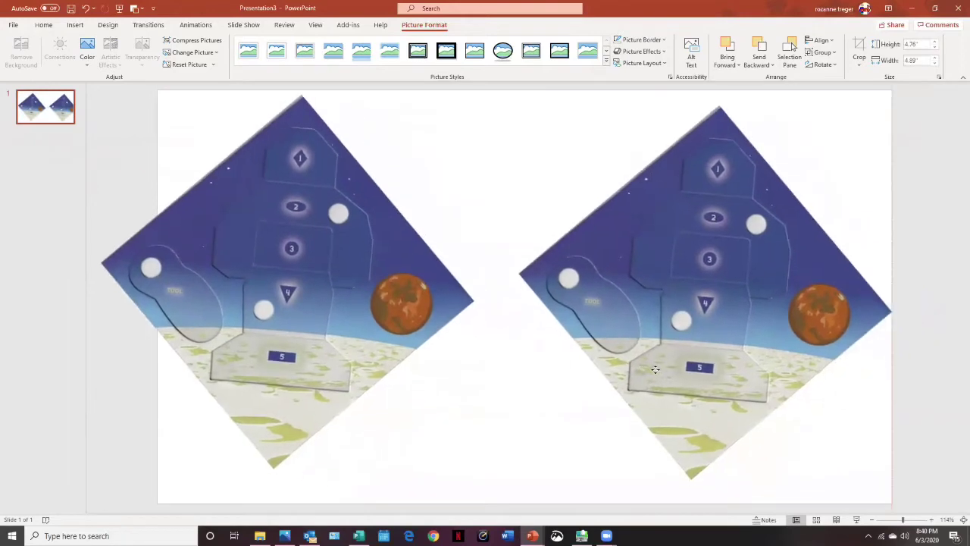
pyautogui.click(291, 320)
pyautogui.moveTo(287, 315); pyautogui.dragTo(355, 325)
pyautogui.moveTo(681, 352); pyautogui.dragTo(682, 344)
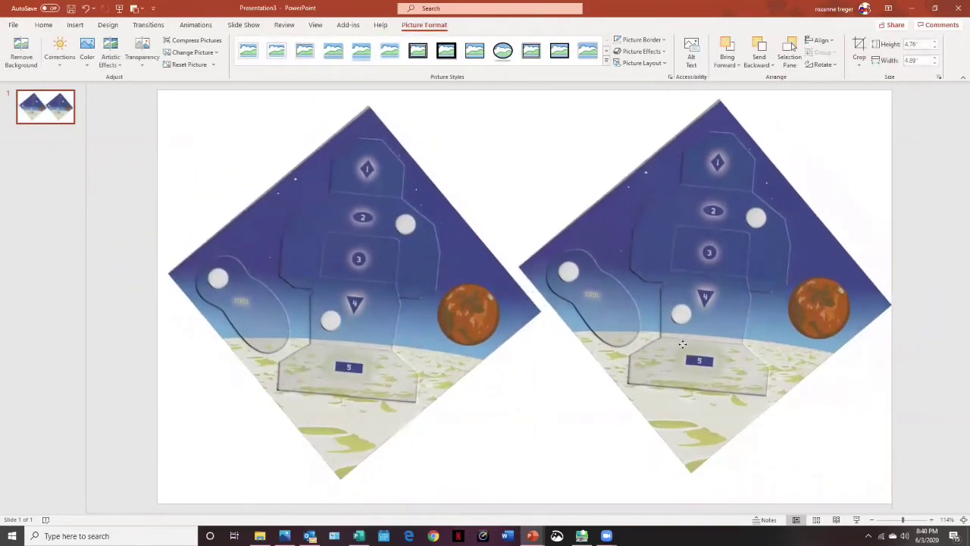
pyautogui.click(447, 351)
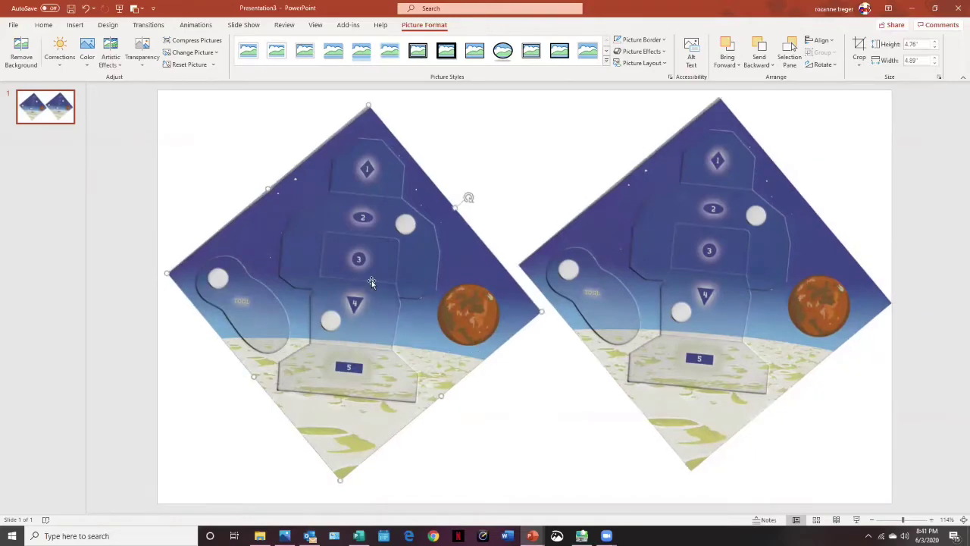
pyautogui.moveTo(371, 280)
pyautogui.mouseDown()
pyautogui.moveTo(362, 284)
pyautogui.moveTo(568, 246)
pyautogui.moveTo(258, 360)
pyautogui.moveTo(341, 334)
pyautogui.moveTo(364, 294)
pyautogui.mouseUp()
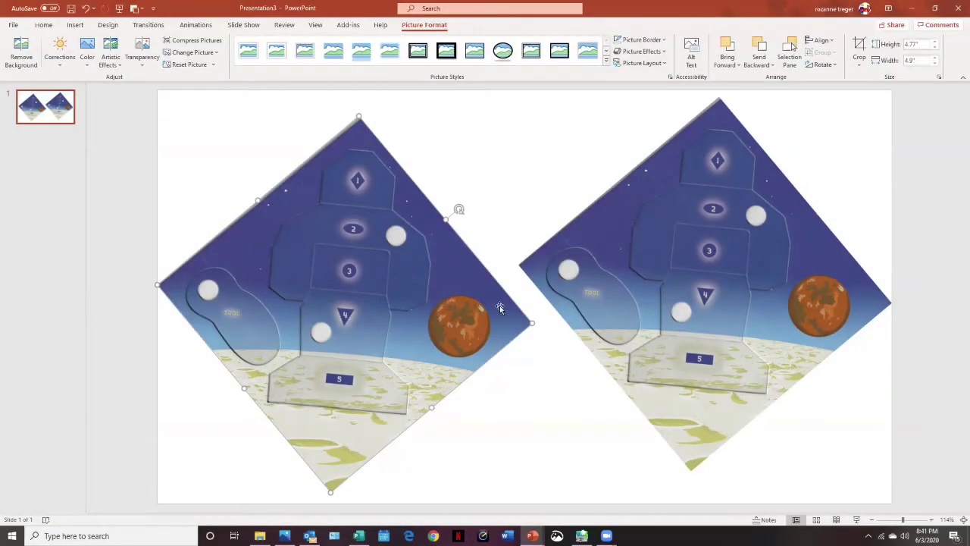
# - Save both boards as a picture named 'build a robot', then delete them from the slide
pyautogui.keyDown('shift'); pyautogui.click(608, 299); pyautogui.keyUp('shift')
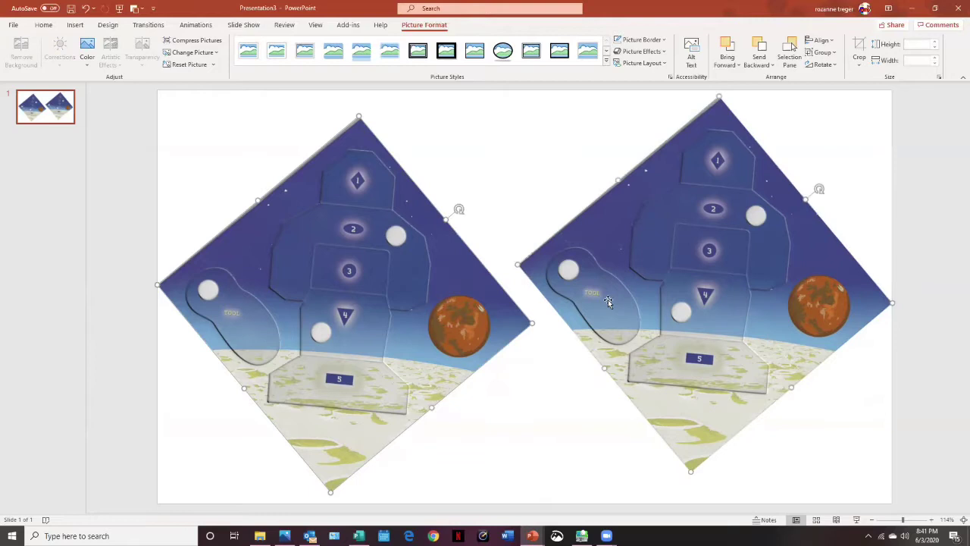
pyautogui.rightClick(656, 294)
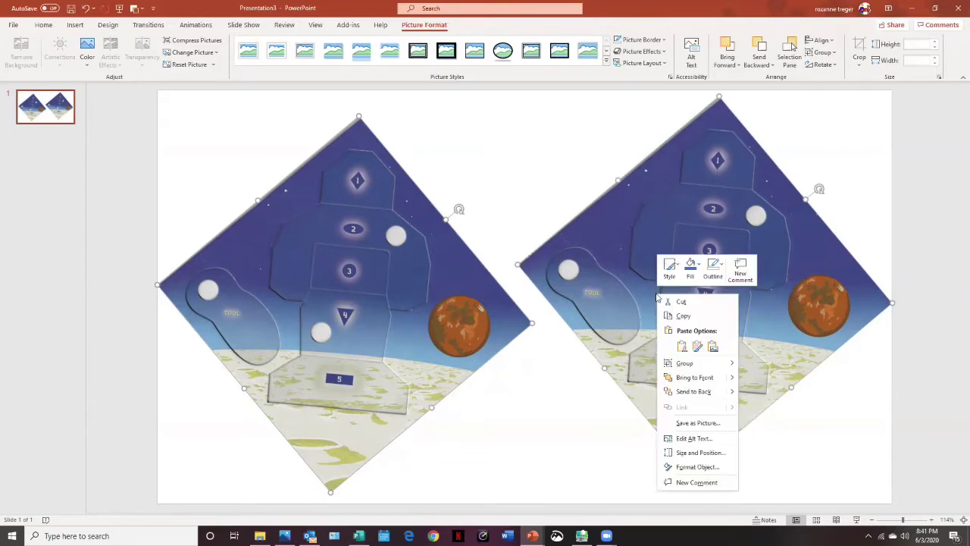
pyautogui.click(696, 423)
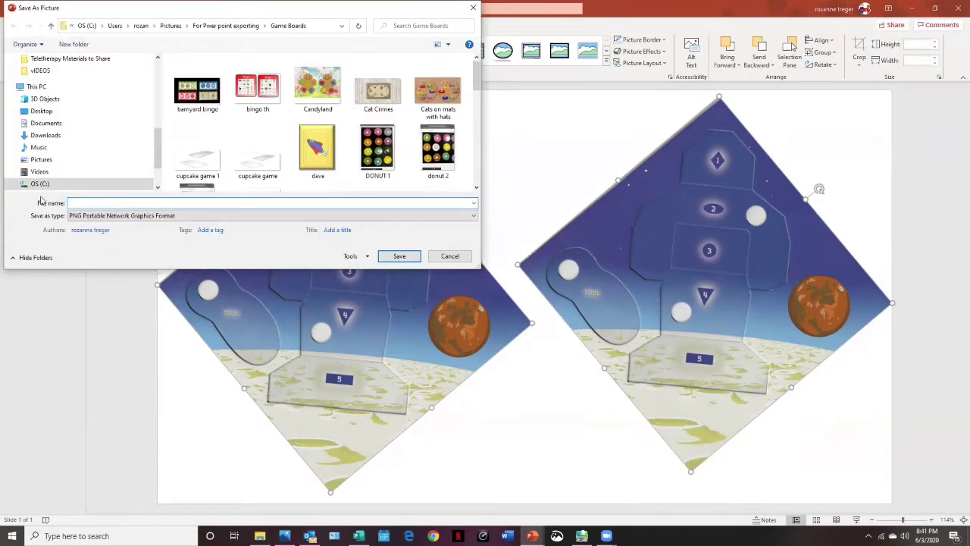
pyautogui.write('build a robot')
pyautogui.press('Return')
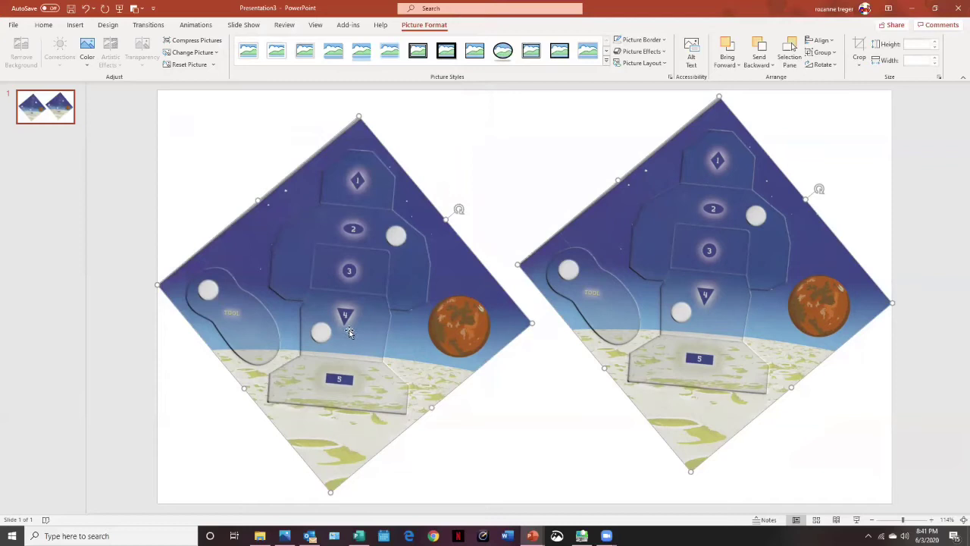
pyautogui.press('Delete')
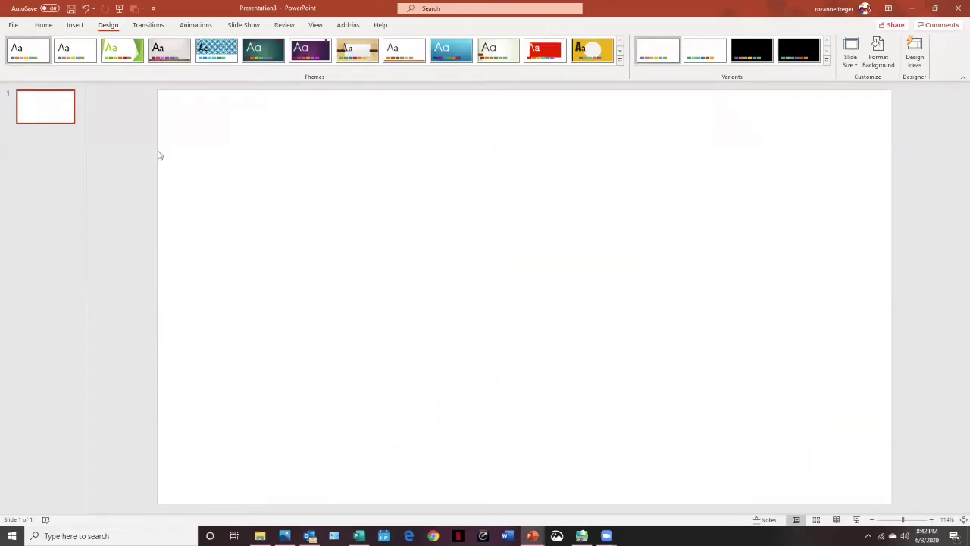
# - Use the 'build a robot' picture as the slide background fill, with Tile turned off
pyautogui.click(878, 61)
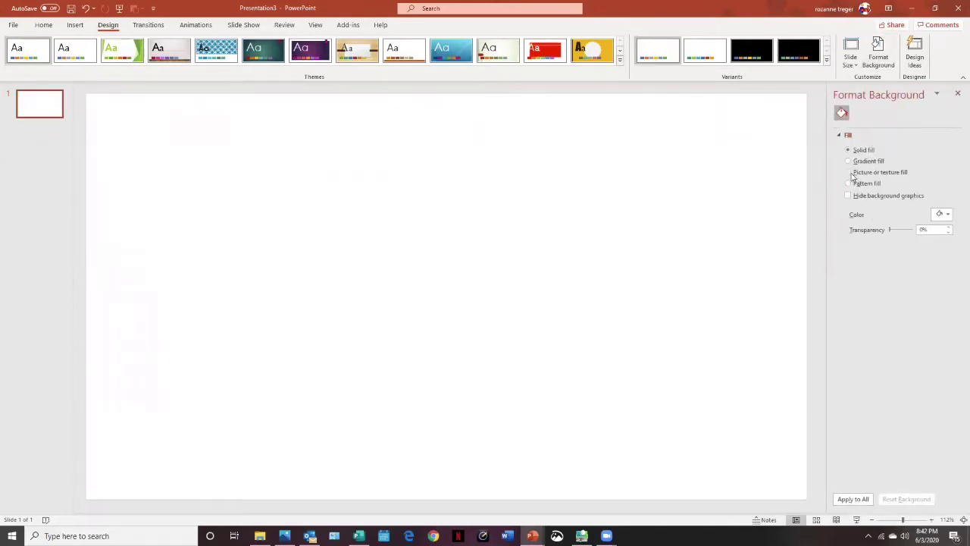
pyautogui.click(849, 173)
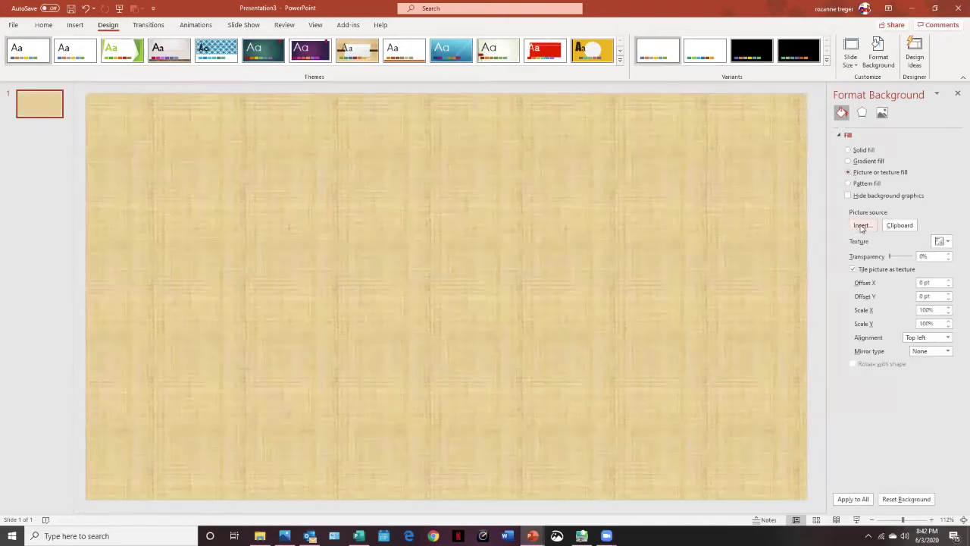
pyautogui.click(861, 226)
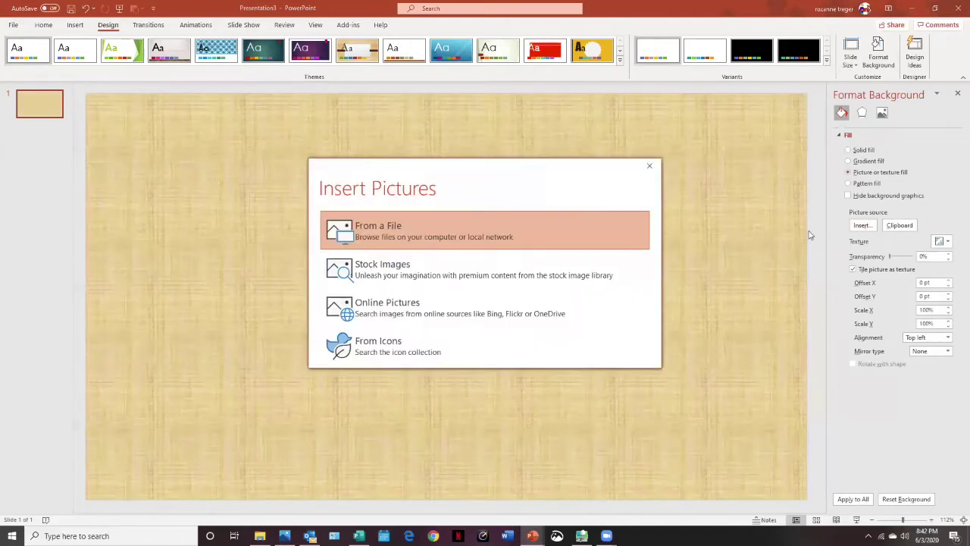
pyautogui.click(369, 232)
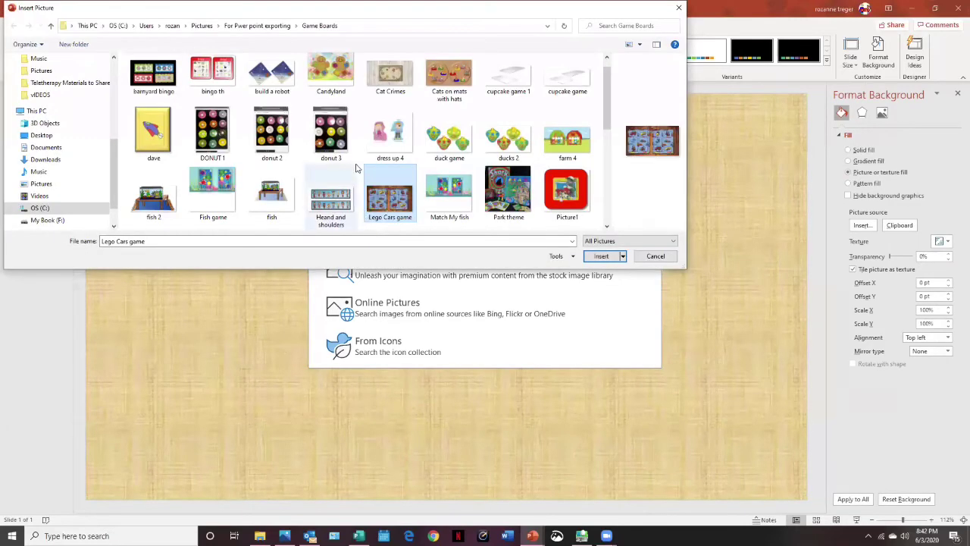
pyautogui.scroll(-2, 356, 168)
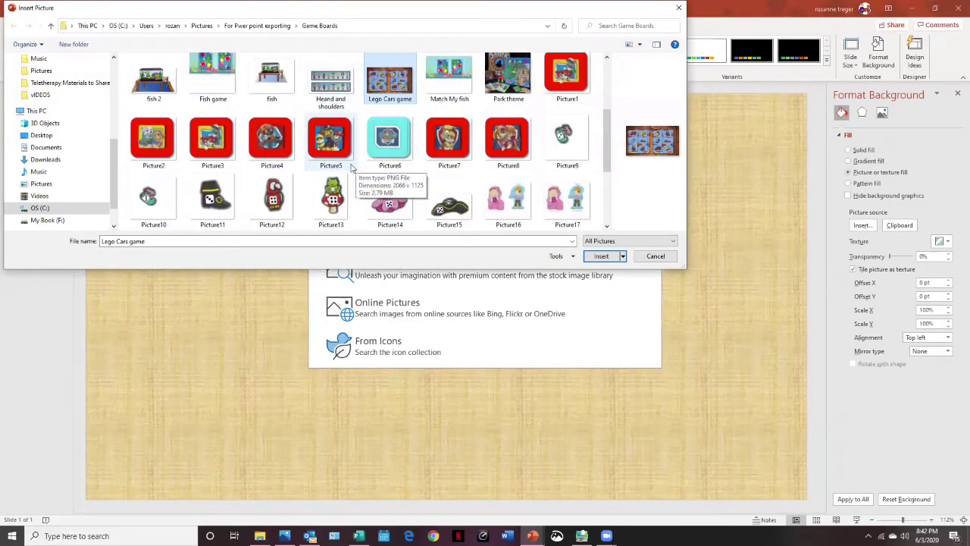
pyautogui.scroll(2, 352, 169)
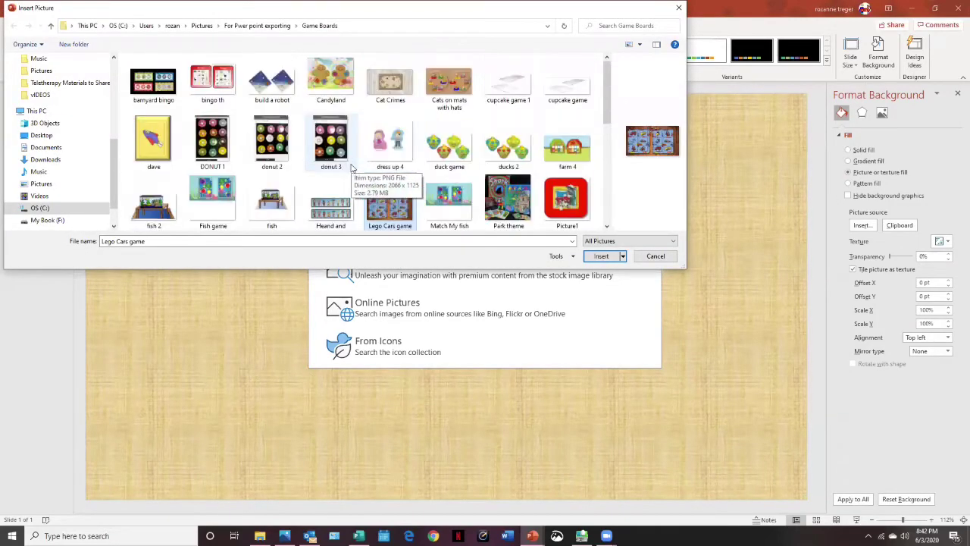
pyautogui.doubleClick(274, 90)
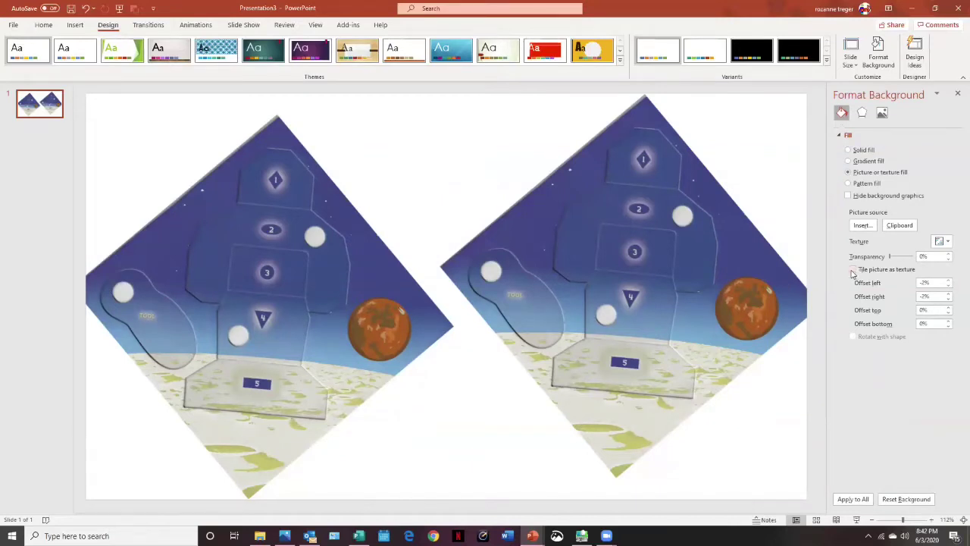
pyautogui.click(852, 269)
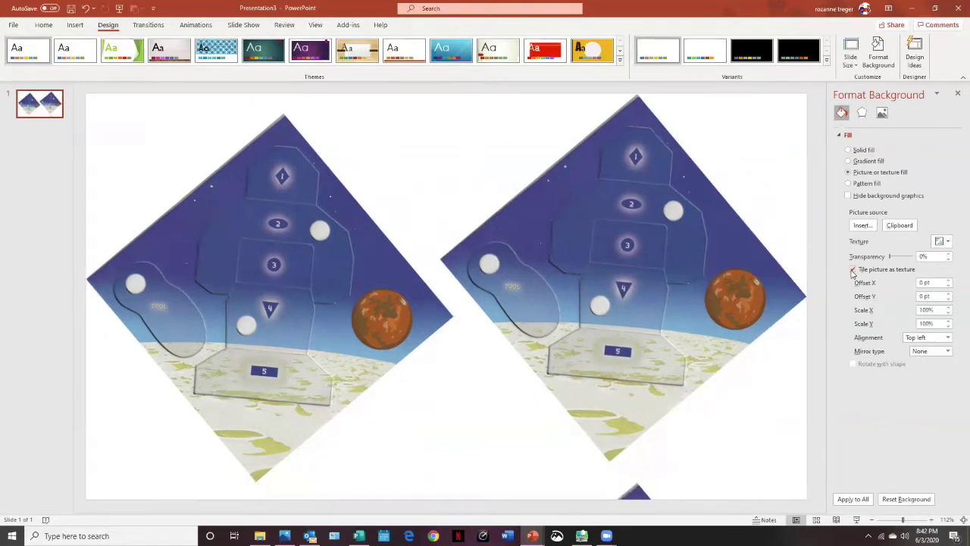
pyautogui.click(852, 269)
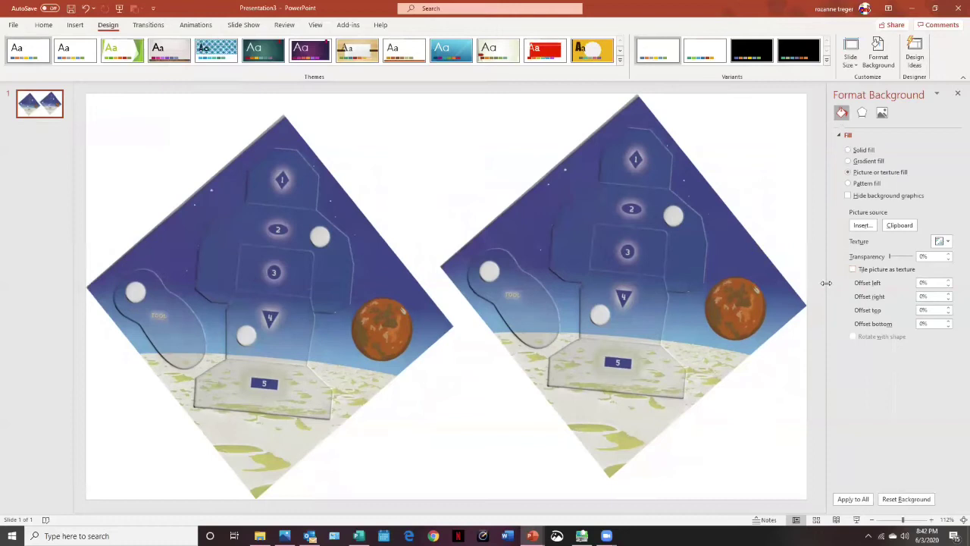
pyautogui.click(956, 93)
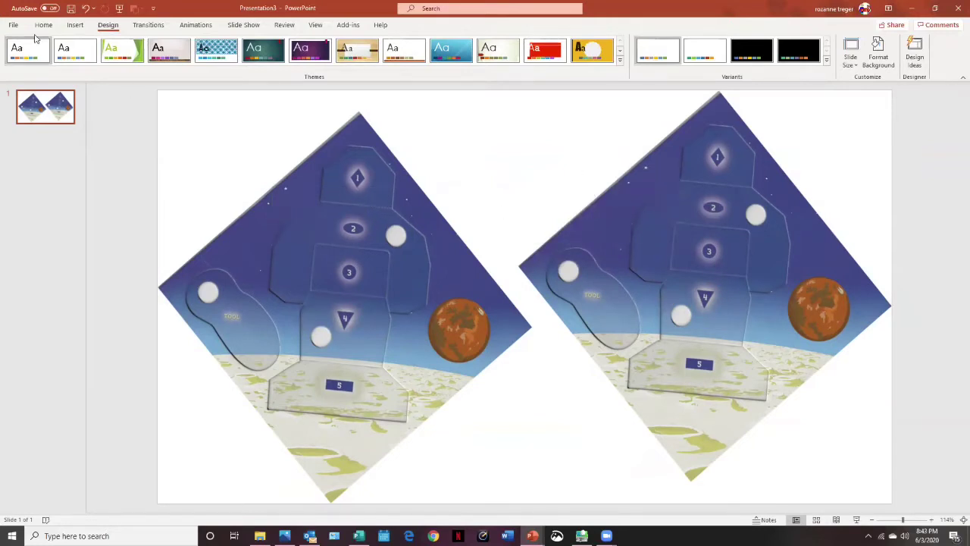
# - Insert the Scan0002 robot parts sheet and shift it slightly left of centre
pyautogui.click(73, 25)
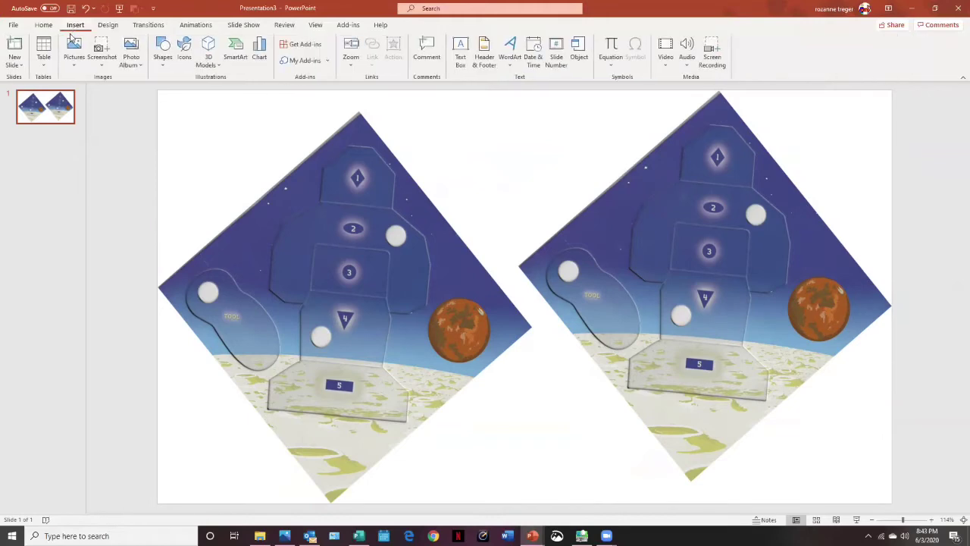
pyautogui.click(75, 64)
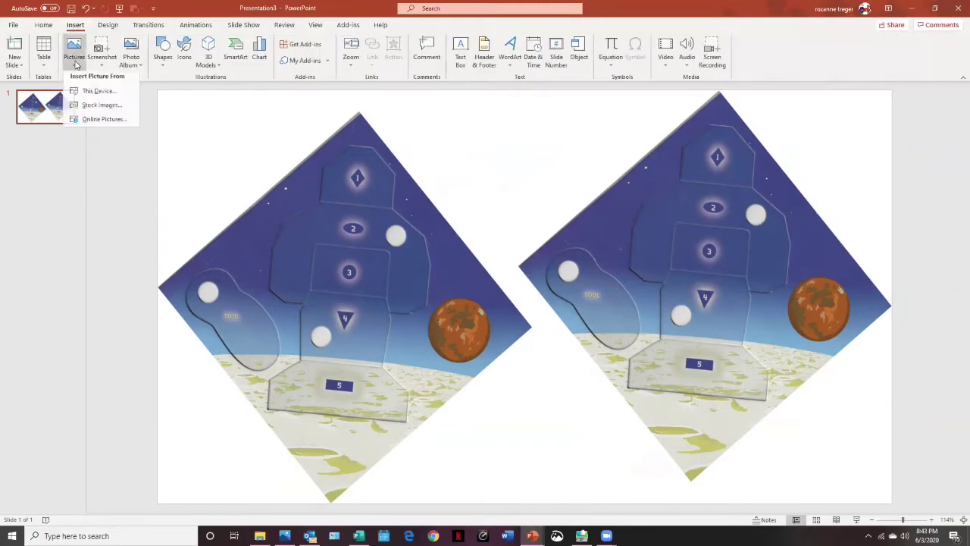
pyautogui.click(94, 98)
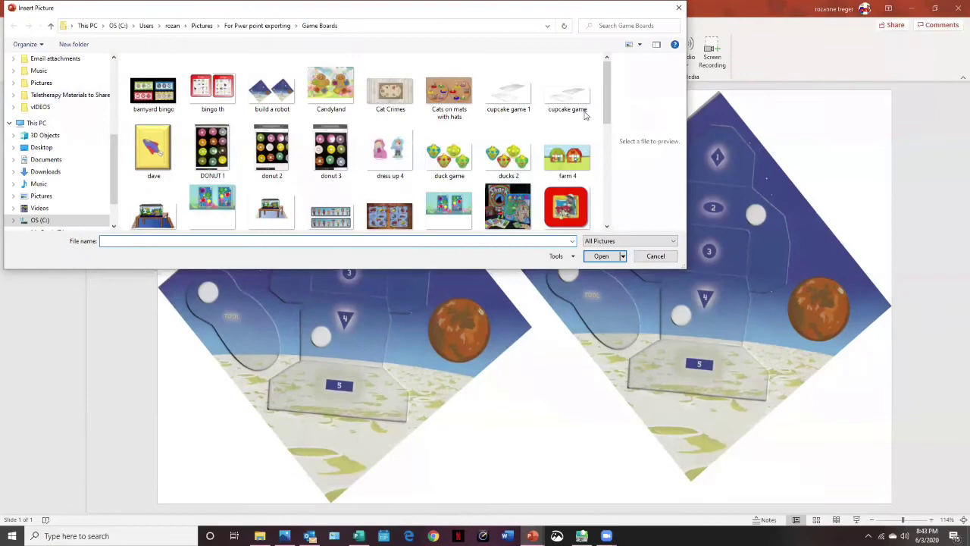
pyautogui.moveTo(604, 100); pyautogui.dragTo(616, 180)
pyautogui.doubleClick(331, 157)
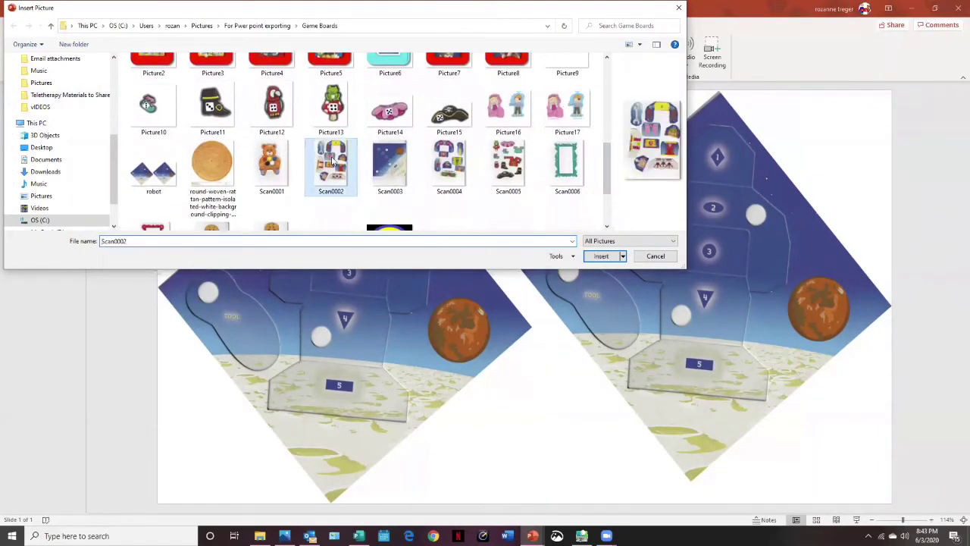
pyautogui.moveTo(511, 188); pyautogui.dragTo(395, 213)
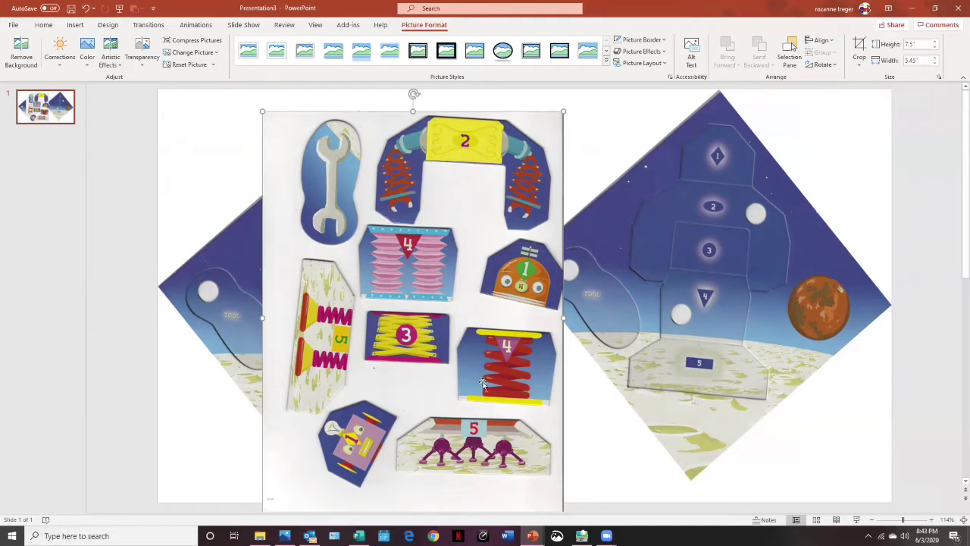
# - Paste extra copies of the parts sheet onto the slide
pyautogui.hotkey('ctrl', 'v')
pyautogui.hotkey('ctrl', 'v')
pyautogui.hotkey('ctrl', 'v')
pyautogui.hotkey('ctrl', 'v')
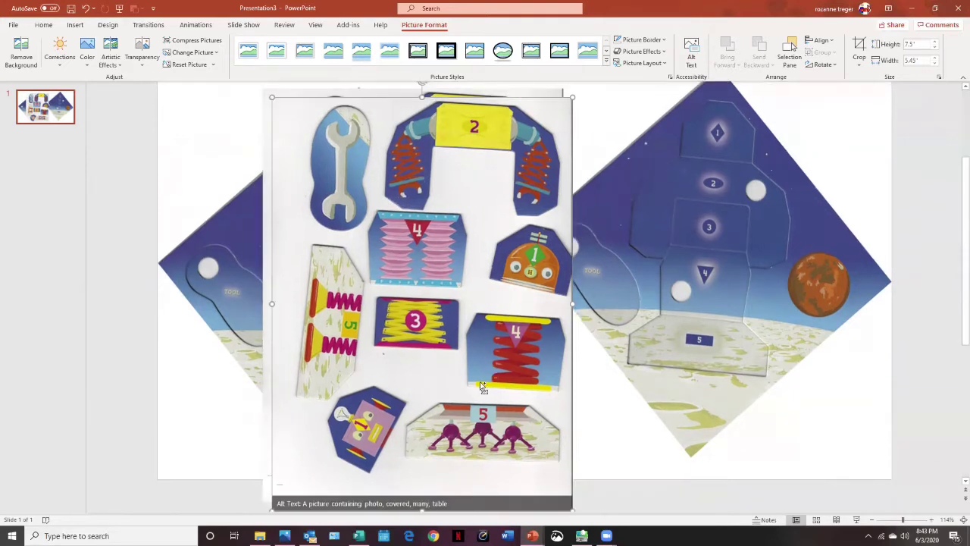
pyautogui.scroll(-2, 480, 383)
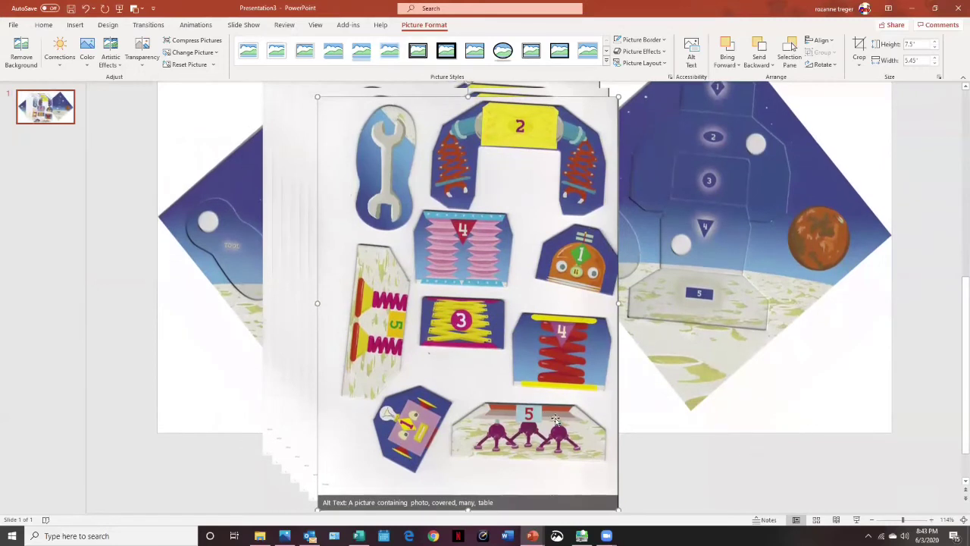
pyautogui.hotkey('ctrl', 'v')
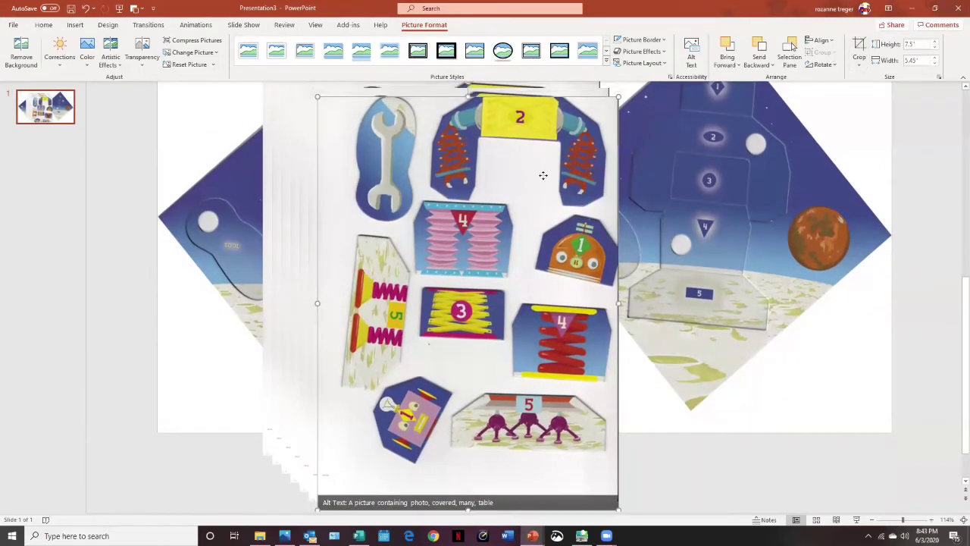
# - Crop one copy down to the purple-legged piece 5 and move it left
pyautogui.click(858, 50)
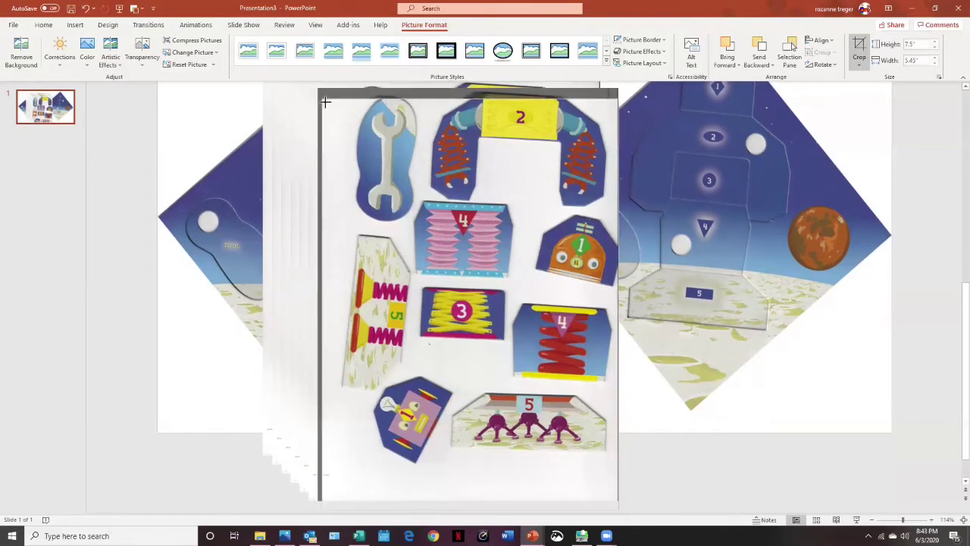
pyautogui.moveTo(323, 97); pyautogui.dragTo(430, 392)
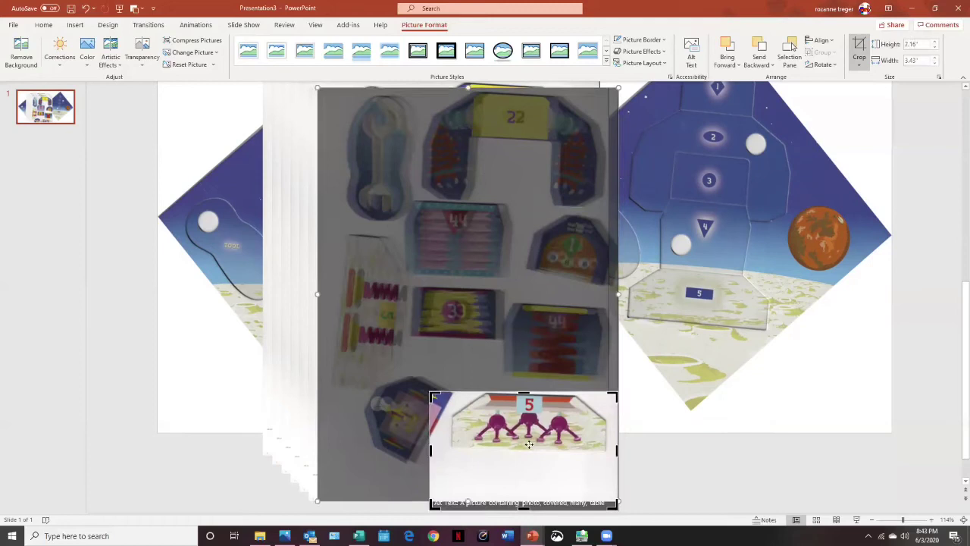
pyautogui.moveTo(615, 502); pyautogui.dragTo(607, 461)
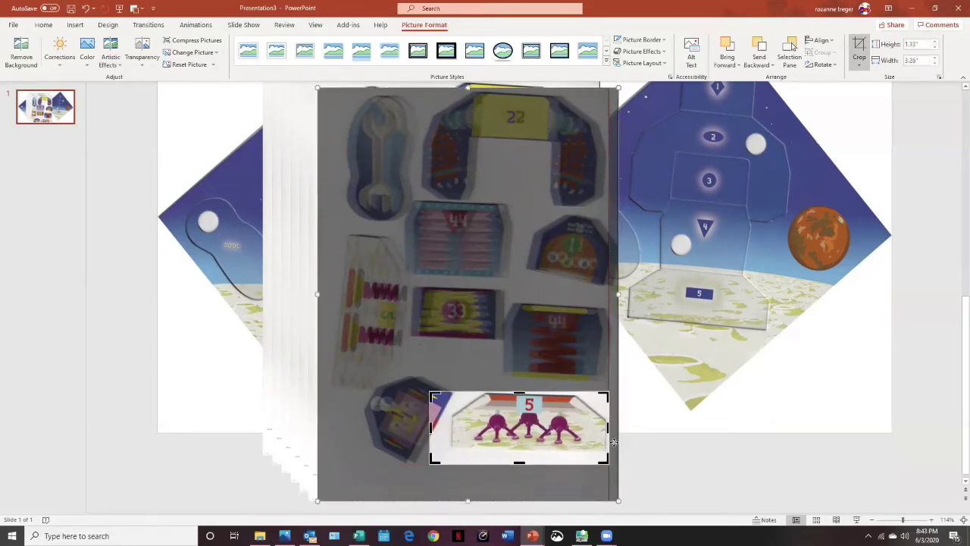
pyautogui.click(858, 47)
pyautogui.moveTo(531, 429); pyautogui.dragTo(748, 342)
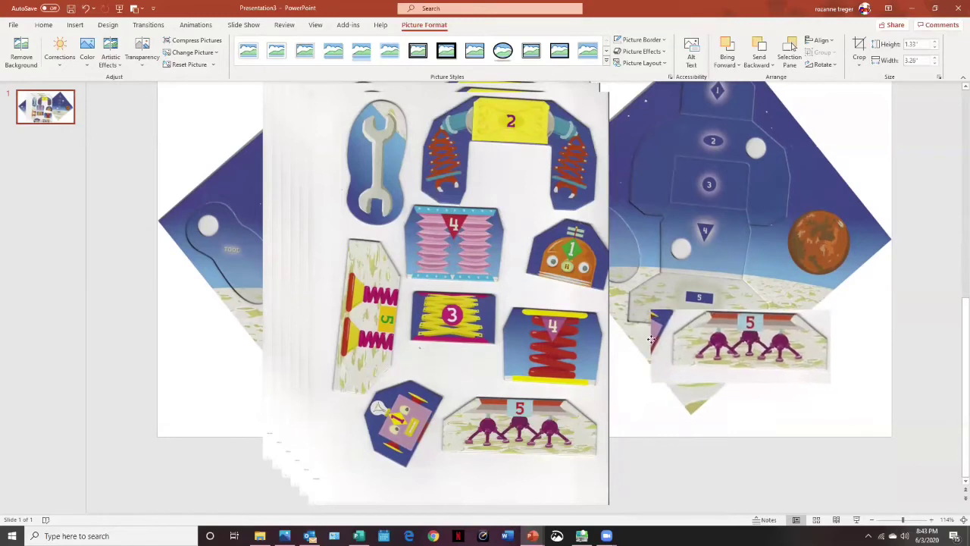
pyautogui.moveTo(650, 338); pyautogui.dragTo(340, 322)
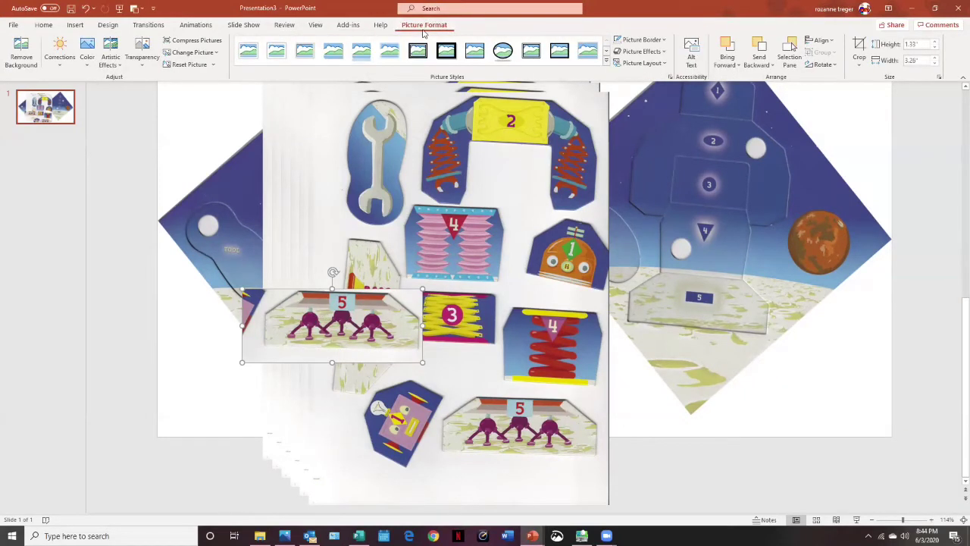
# - Remove the scanned background from piece 5, marking the lander's edges to keep
pyautogui.click(21, 58)
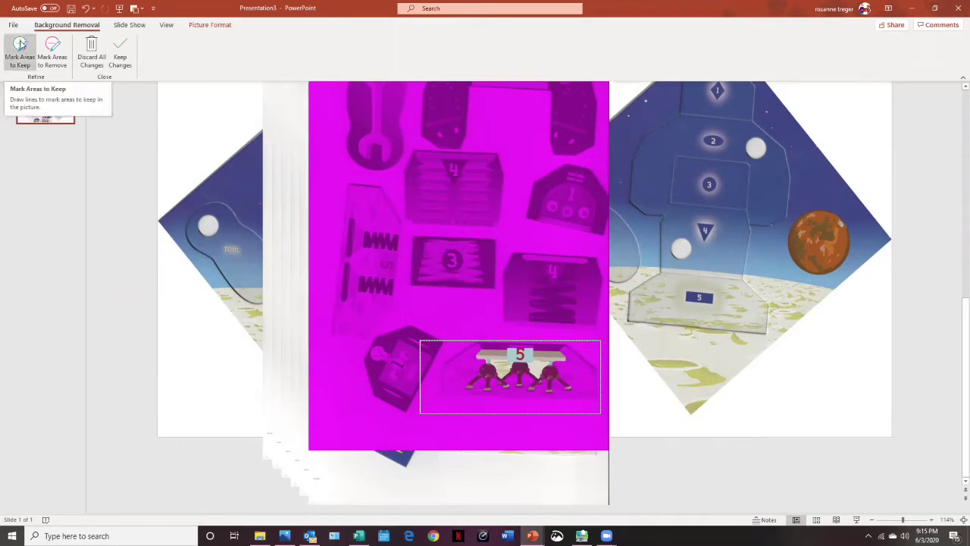
pyautogui.click(19, 45)
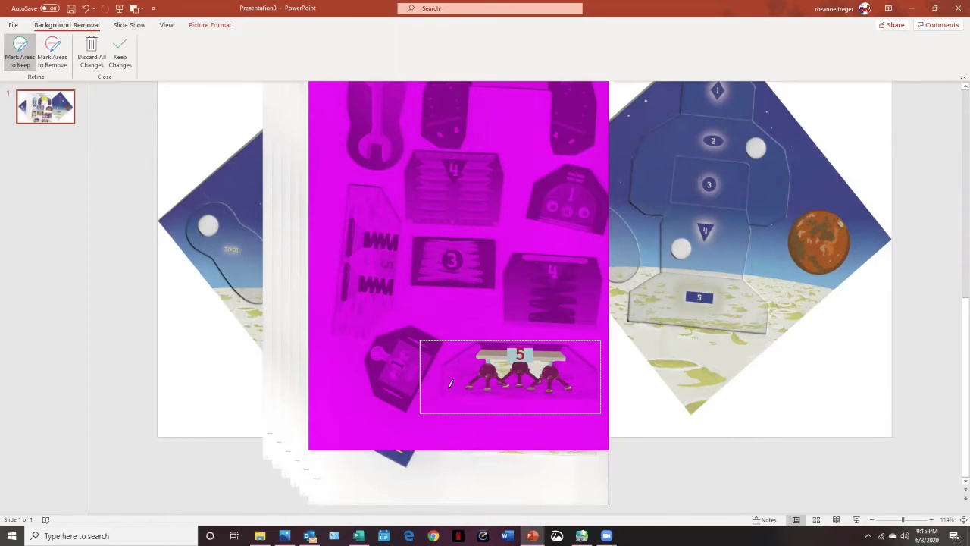
pyautogui.moveTo(449, 384)
pyautogui.mouseDown()
pyautogui.moveTo(595, 382)
pyautogui.moveTo(581, 361)
pyautogui.moveTo(557, 353)
pyautogui.mouseUp()
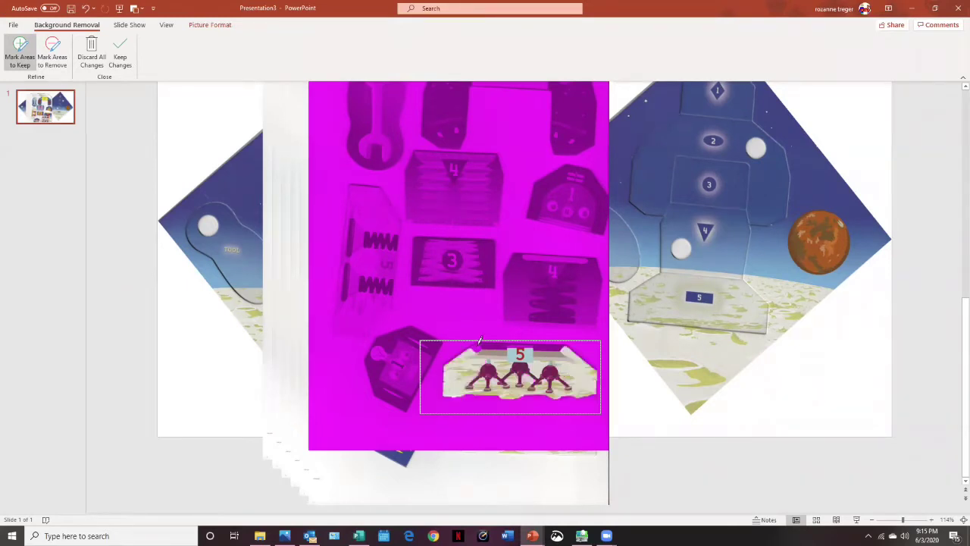
pyautogui.moveTo(479, 341)
pyautogui.mouseDown()
pyautogui.moveTo(461, 353)
pyautogui.moveTo(555, 345)
pyautogui.mouseUp()
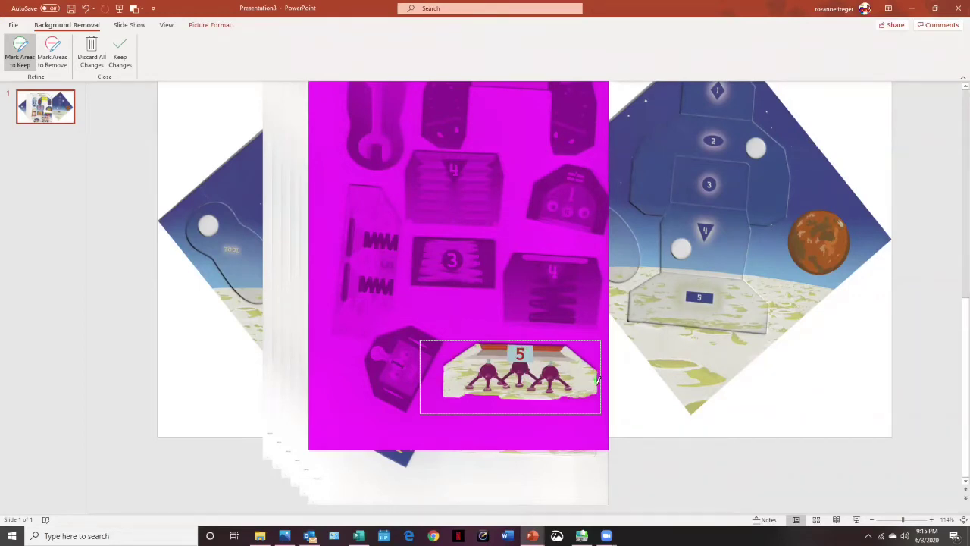
pyautogui.moveTo(582, 393)
pyautogui.mouseDown()
pyautogui.moveTo(446, 388)
pyautogui.moveTo(489, 390)
pyautogui.mouseUp()
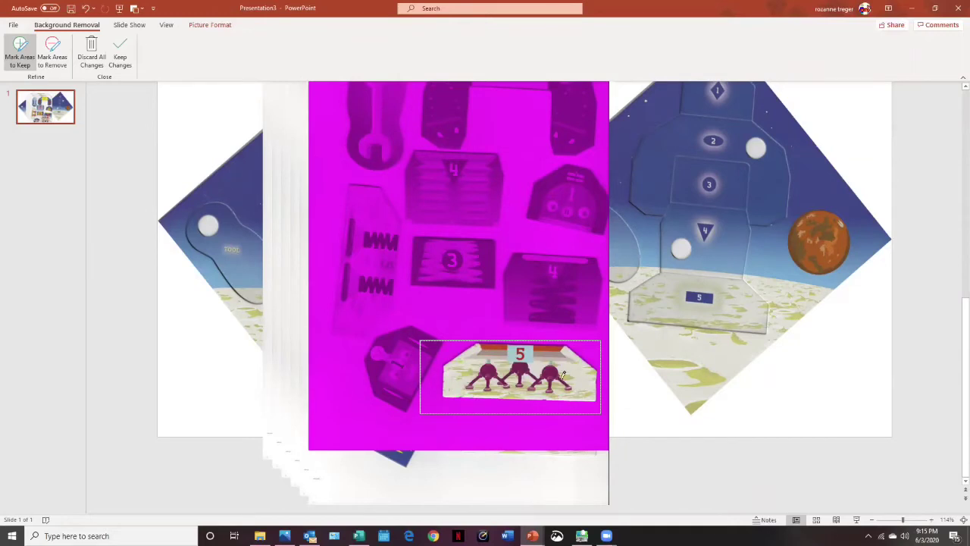
pyautogui.click(120, 58)
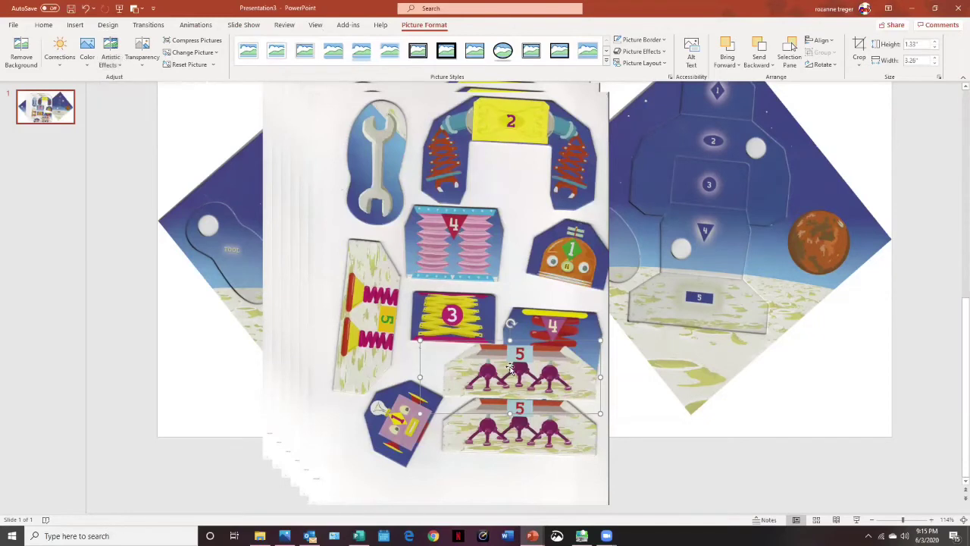
# - Move the 5 lander piece onto the right moon board
pyautogui.moveTo(512, 369); pyautogui.dragTo(817, 397)
pyautogui.click(210, 353)
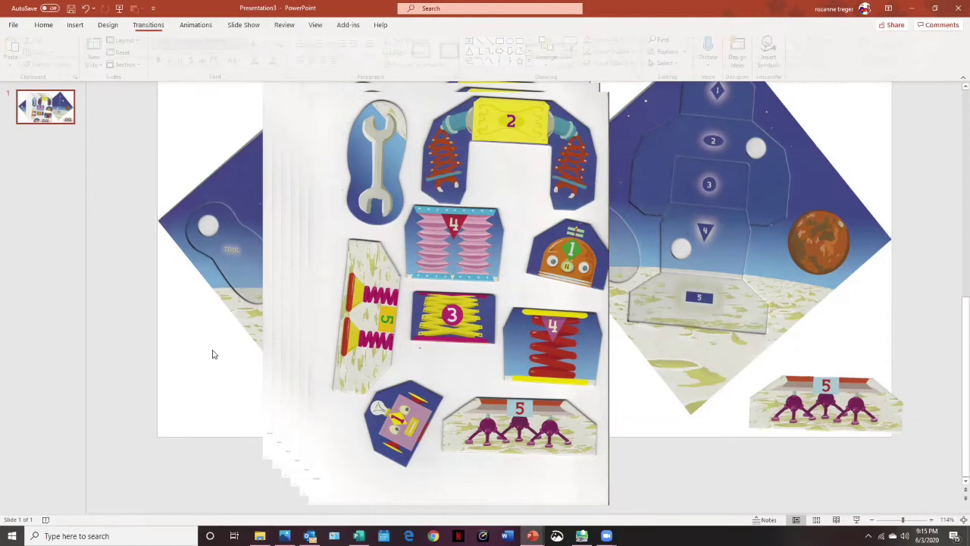
pyautogui.click(432, 333)
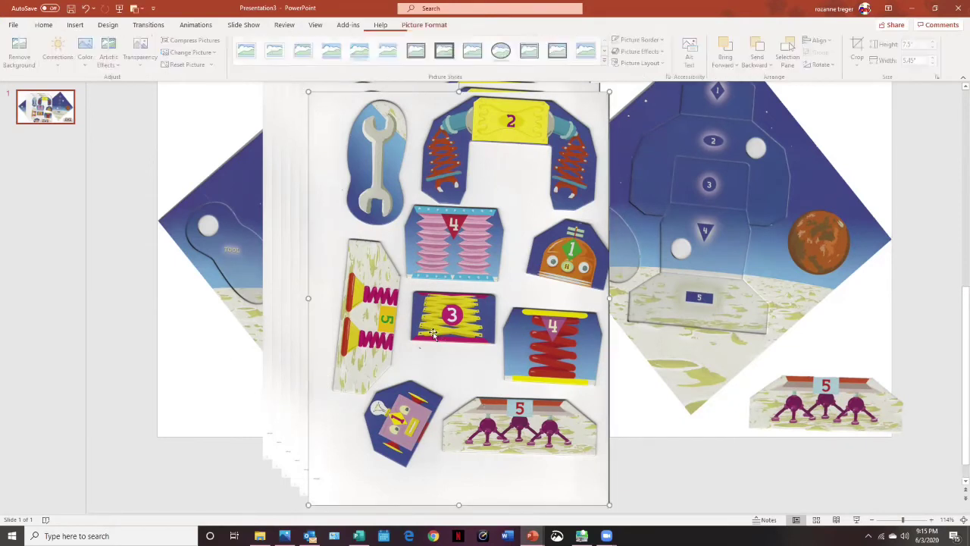
# - Crop the parts sheet to the wrench piece (2.54" by 1.35") and move it top-left
pyautogui.click(859, 49)
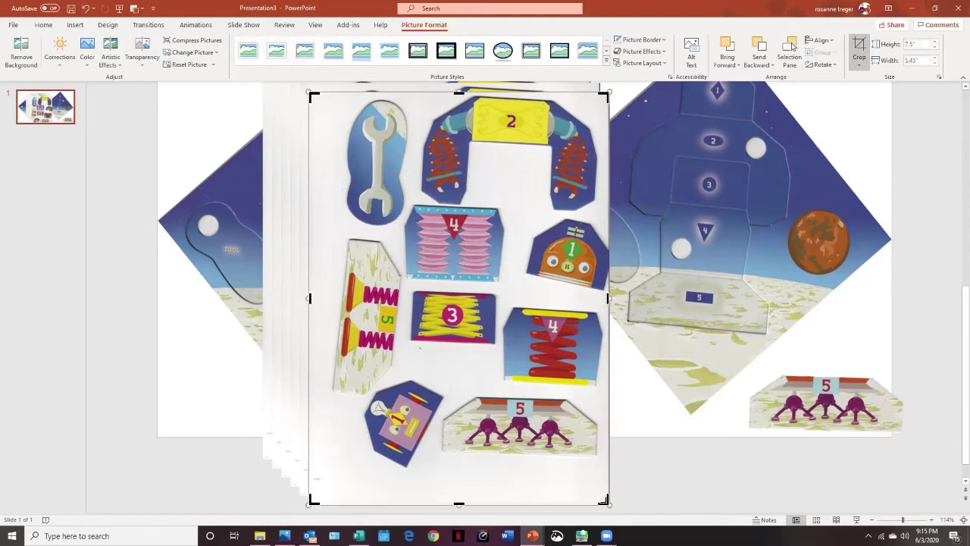
pyautogui.moveTo(604, 500); pyautogui.dragTo(411, 223)
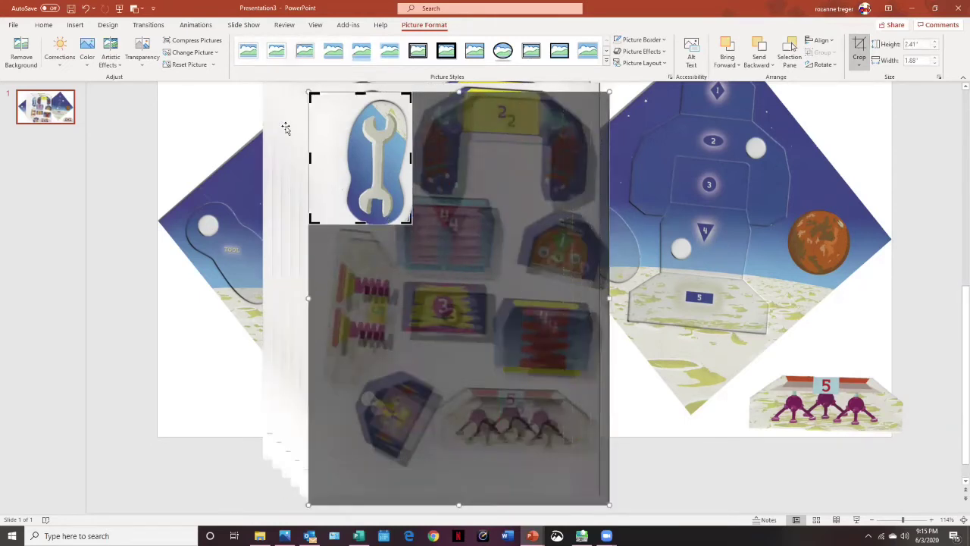
pyautogui.moveTo(311, 94); pyautogui.dragTo(339, 99)
pyautogui.moveTo(374, 232); pyautogui.dragTo(374, 238)
pyautogui.click(860, 47)
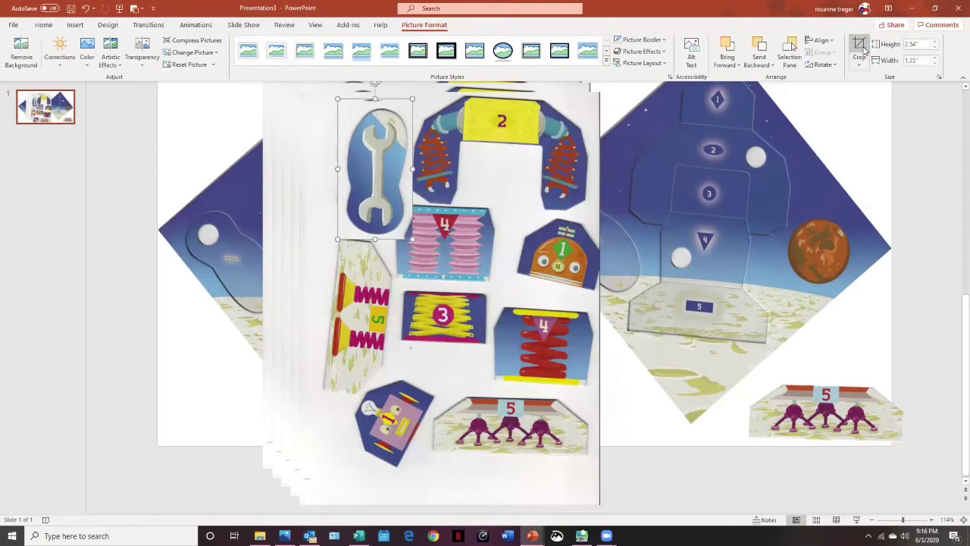
pyautogui.moveTo(406, 190); pyautogui.dragTo(233, 198)
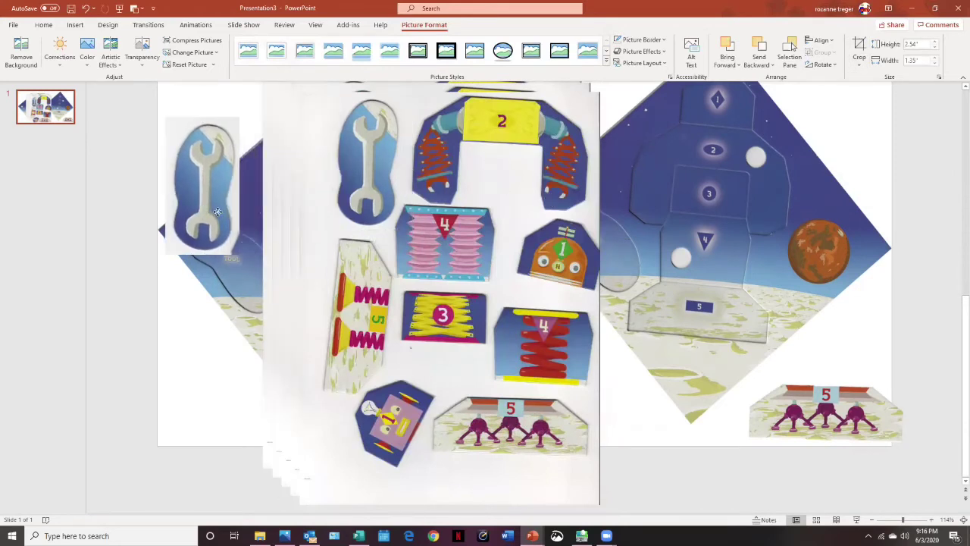
# - Remove the wrench's background, keeping its right and bottom edges
pyautogui.click(21, 53)
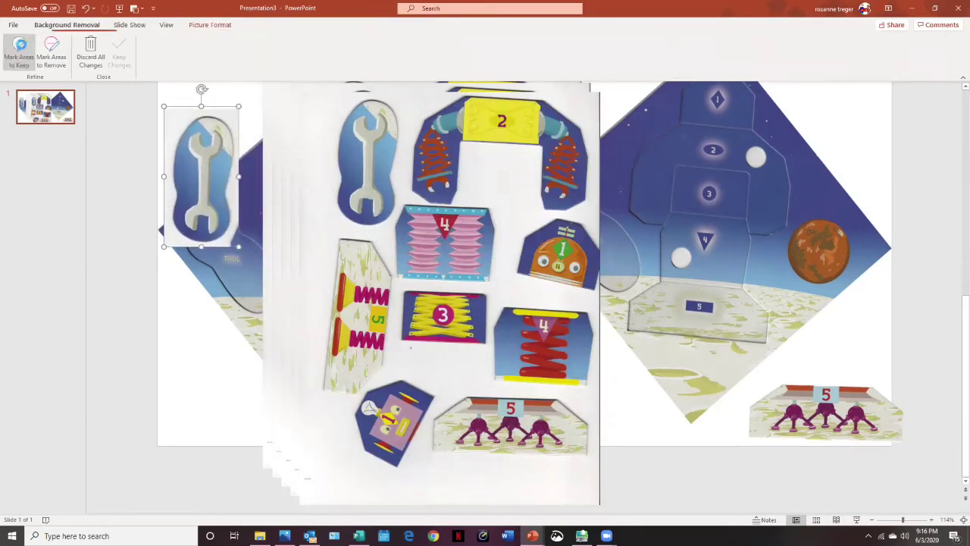
pyautogui.click(21, 50)
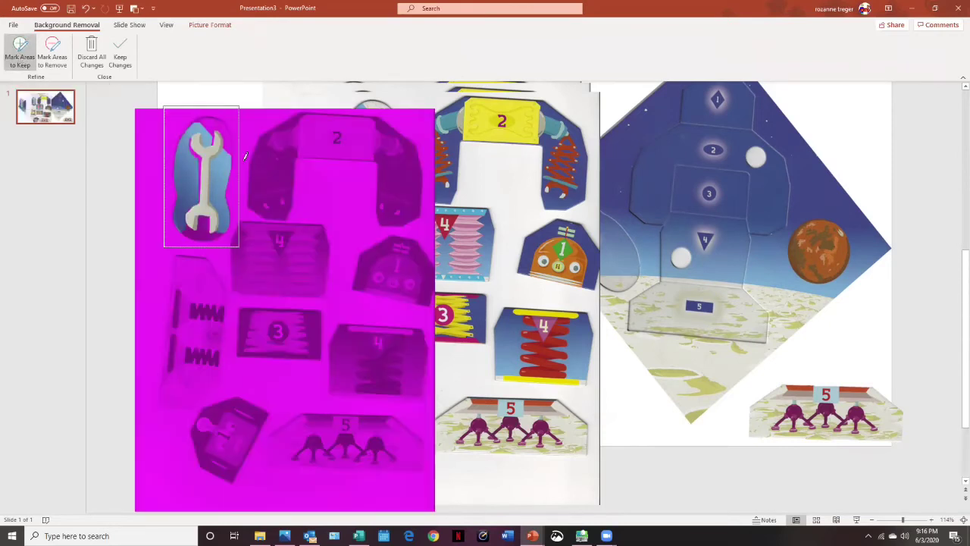
pyautogui.moveTo(231, 156); pyautogui.dragTo(232, 140)
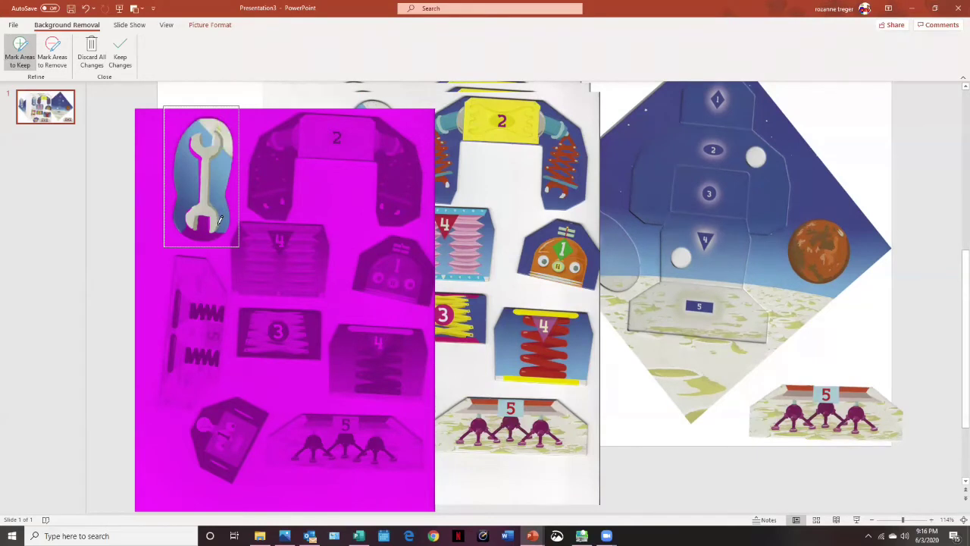
pyautogui.moveTo(220, 227); pyautogui.dragTo(197, 231)
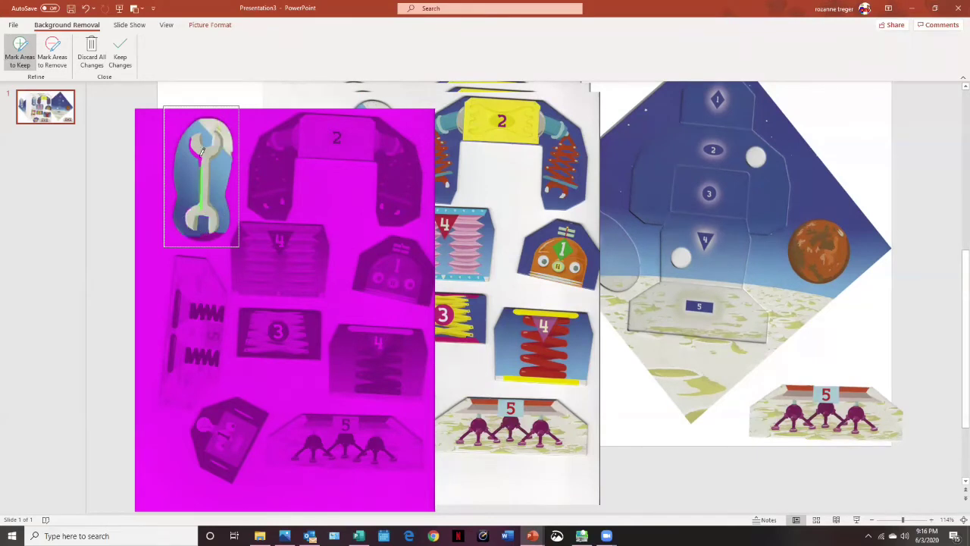
pyautogui.moveTo(214, 235); pyautogui.dragTo(189, 235)
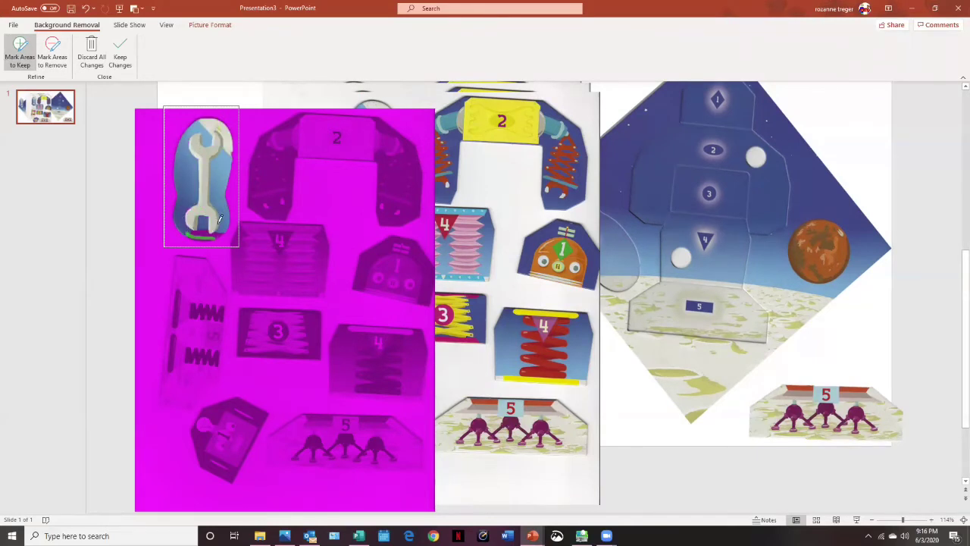
pyautogui.click(120, 55)
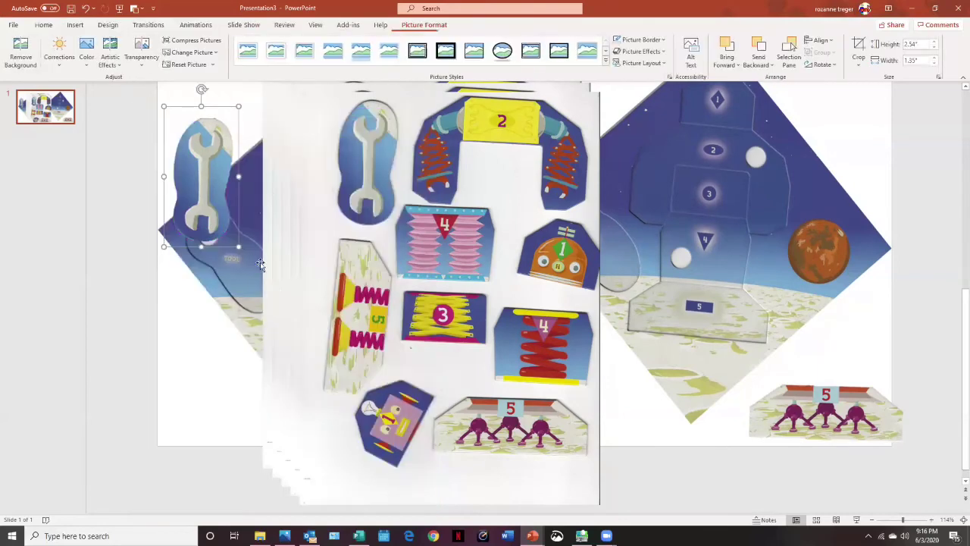
# - Move the wrench to the slide's right edge and paste another parts-sheet copy at left
pyautogui.moveTo(400, 256); pyautogui.dragTo(913, 310)
pyautogui.hotkey('ctrl', 'v')
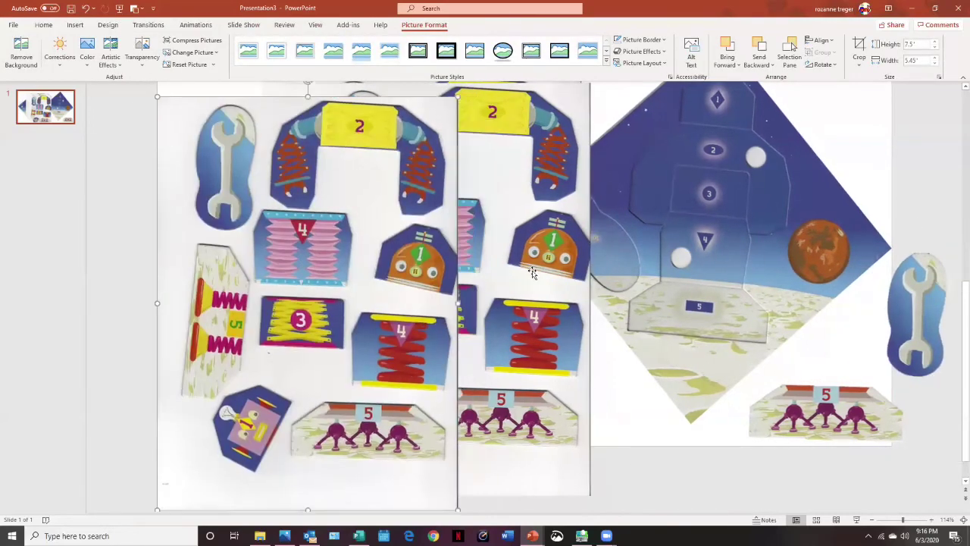
pyautogui.moveTo(519, 254); pyautogui.dragTo(448, 260)
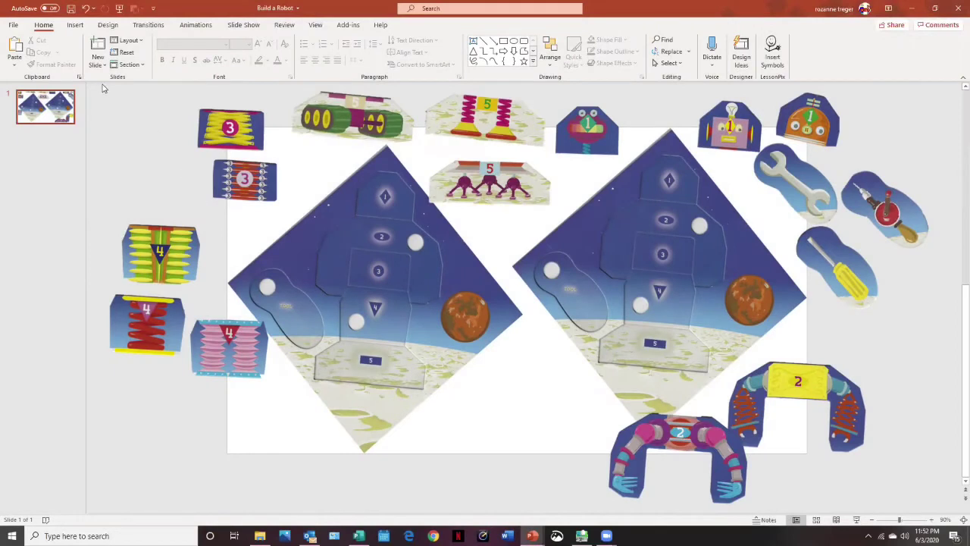
# - Drag a marquee across the slide to select all the robot piece pictures
pyautogui.moveTo(97, 87); pyautogui.dragTo(957, 529)
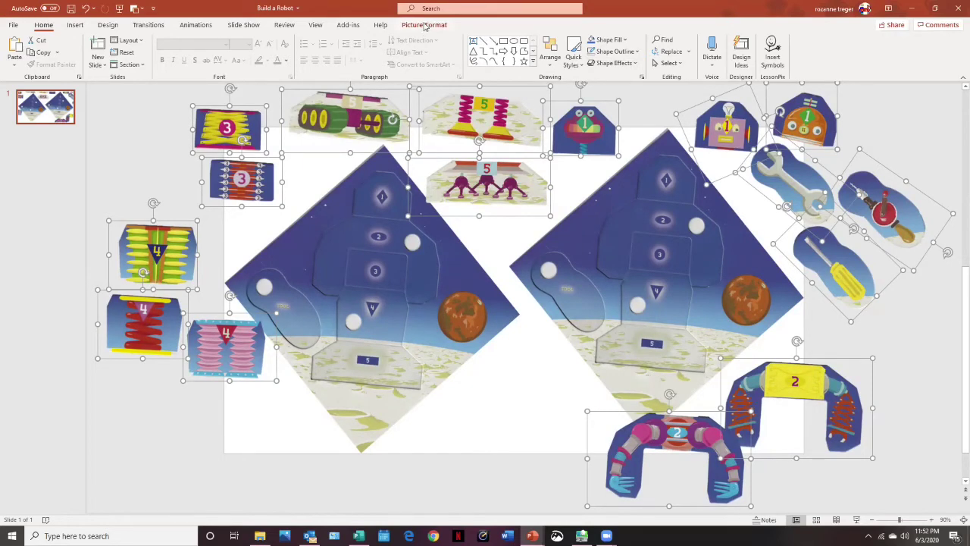
# - Give the robot pieces an Inside: Center inner shadow, then open its Shadow Options
pyautogui.click(426, 27)
pyautogui.click(635, 53)
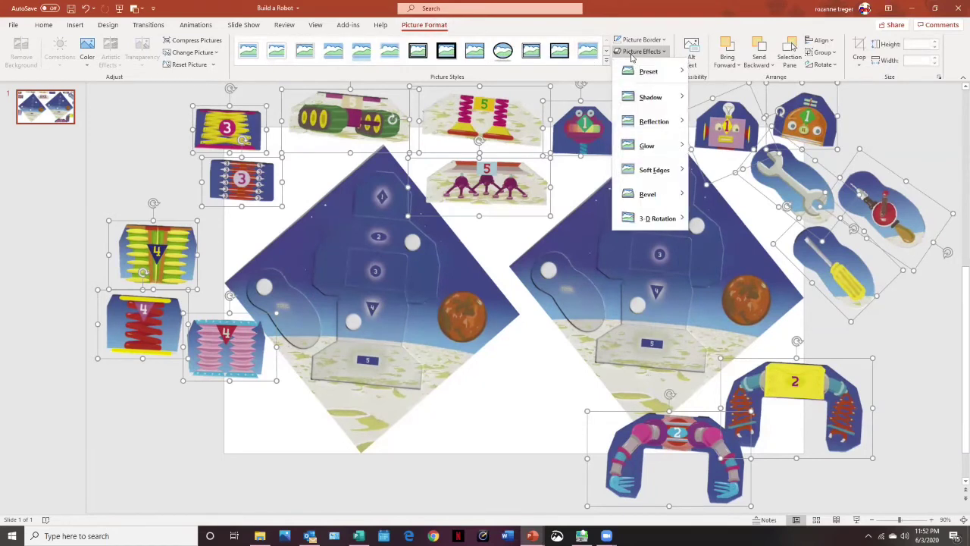
pyautogui.moveTo(644, 97)
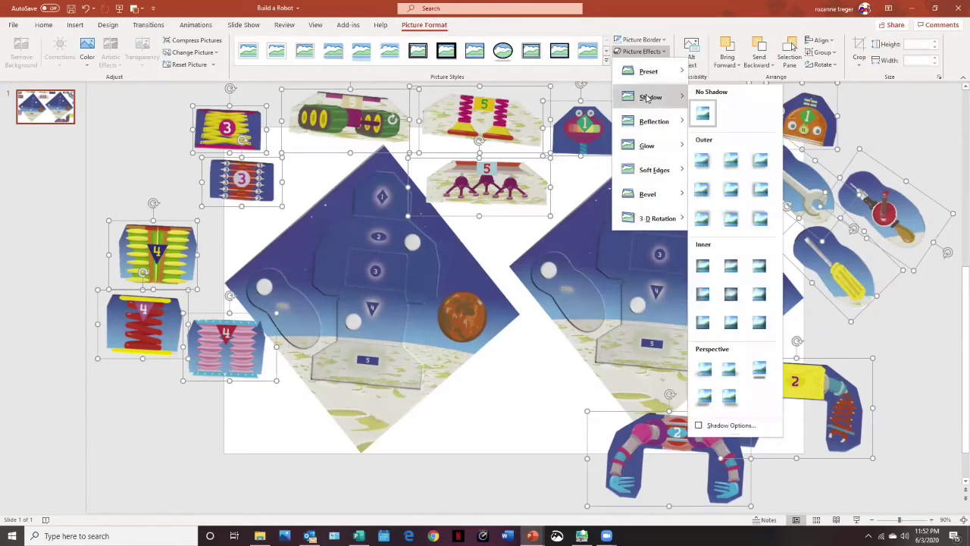
pyautogui.click(732, 294)
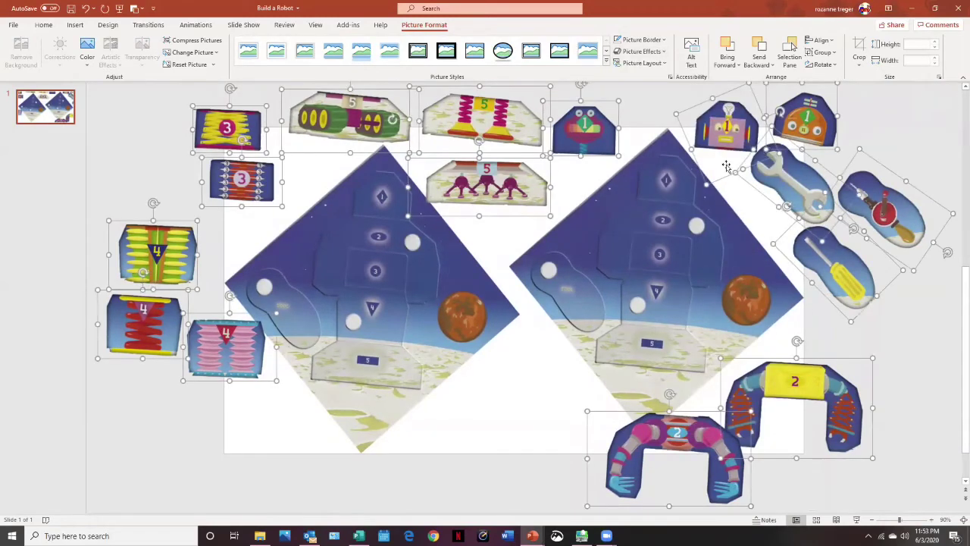
pyautogui.click(641, 51)
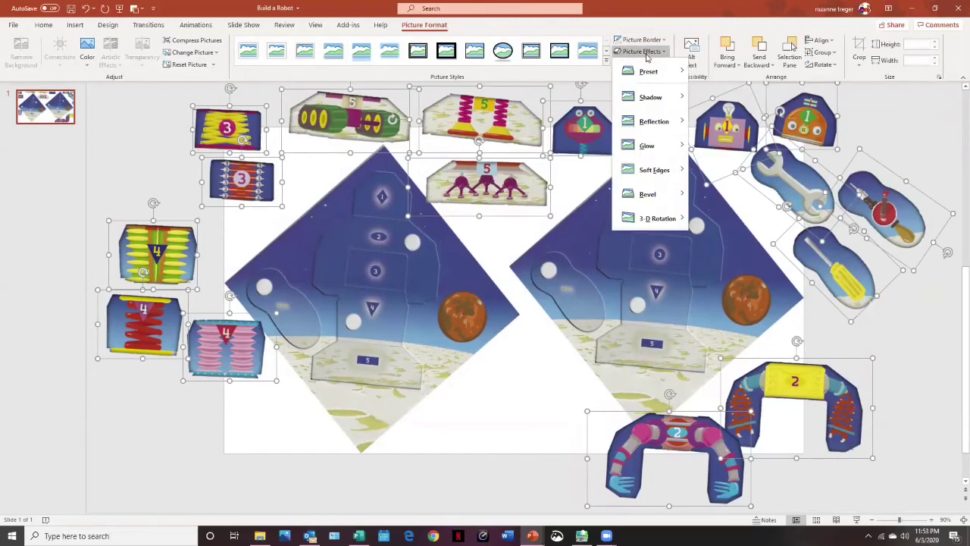
pyautogui.moveTo(648, 99)
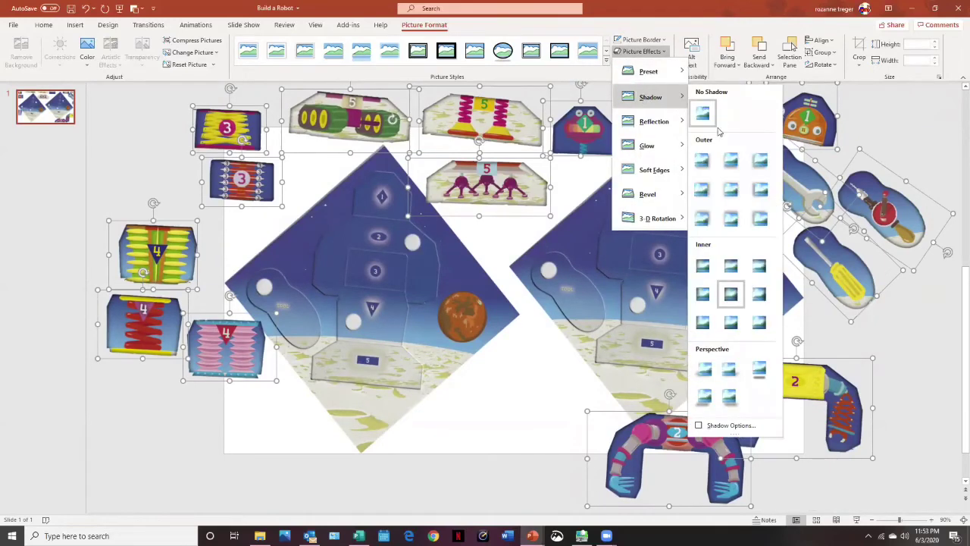
pyautogui.click(710, 426)
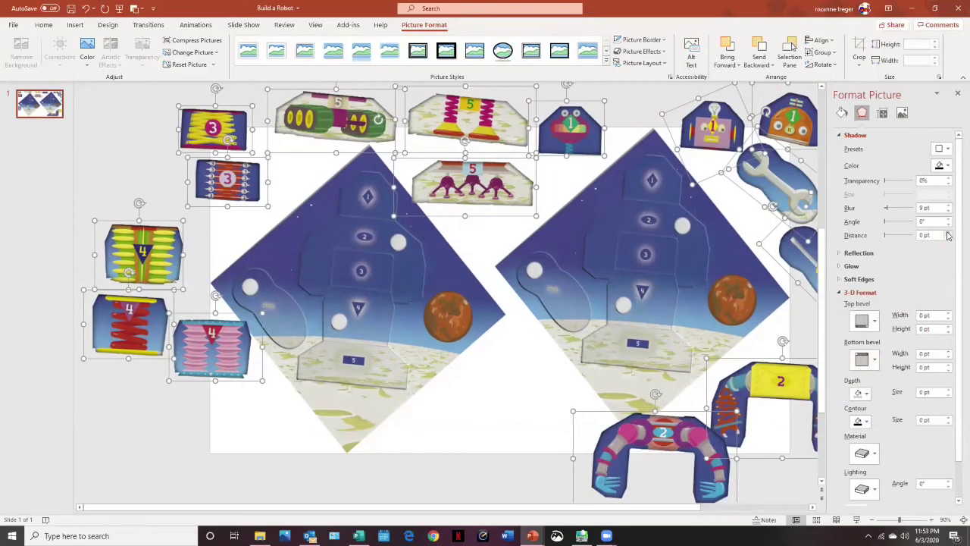
# - Increase the inner shadow distance to 6 pt and close the shadow settings
pyautogui.click(947, 233)
pyautogui.click(947, 233)
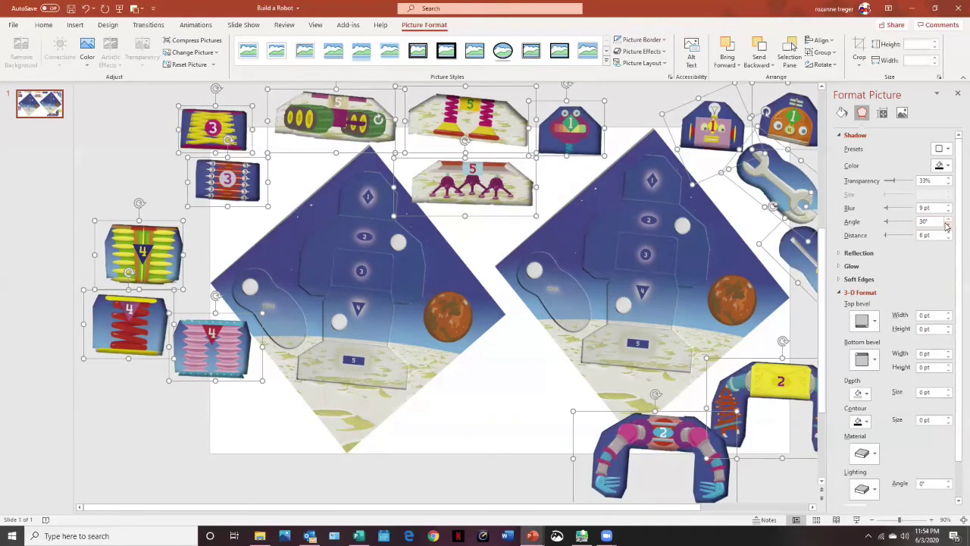
pyautogui.click(956, 94)
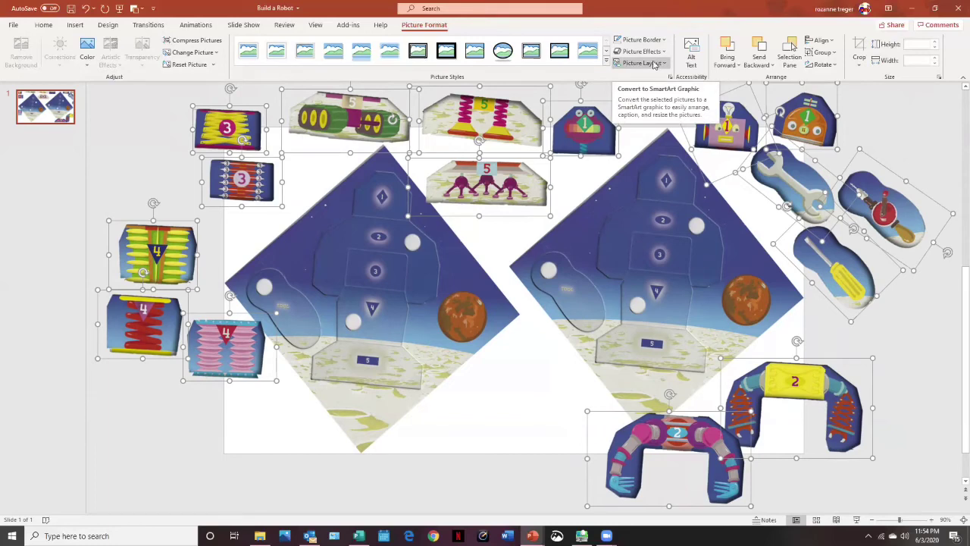
# - Add a grey glow to every robot piece, then deselect them
pyautogui.click(641, 51)
pyautogui.moveTo(651, 145)
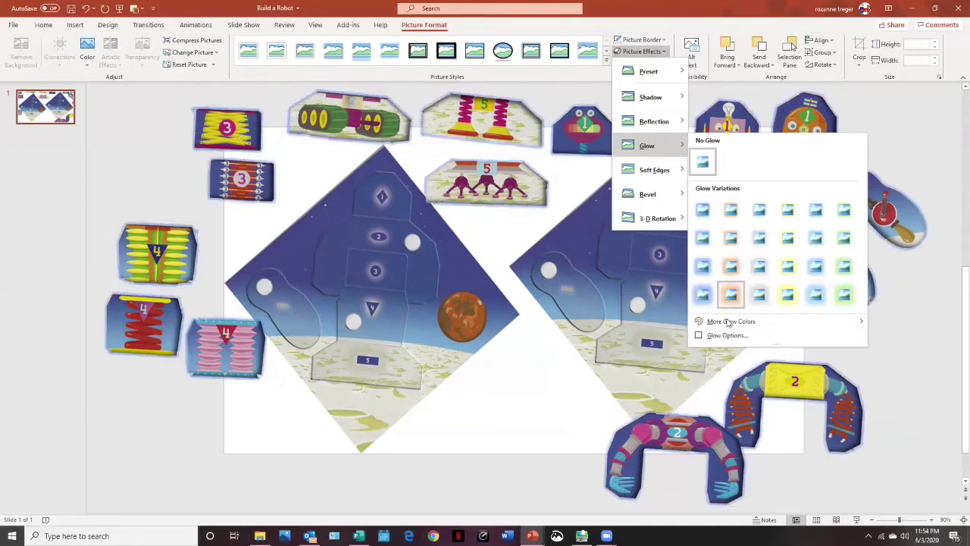
pyautogui.moveTo(729, 323)
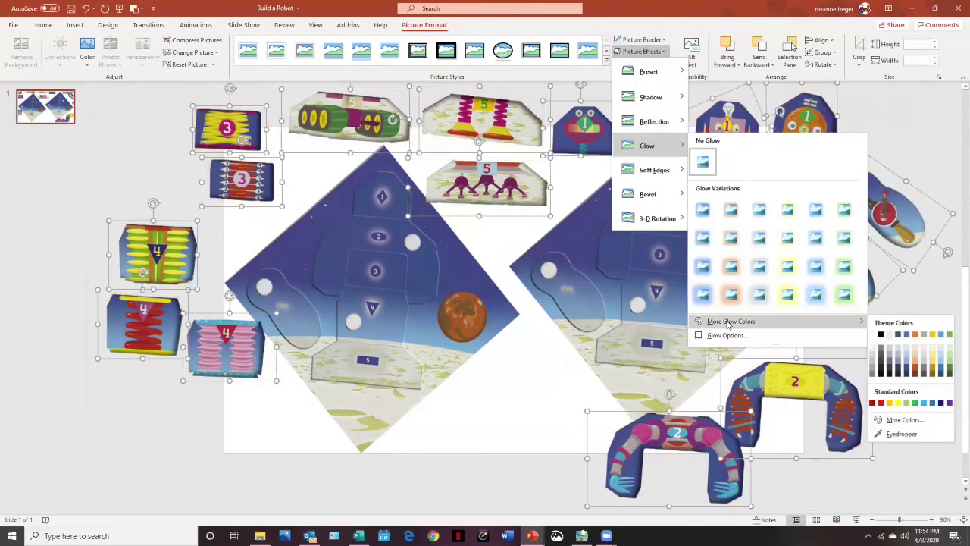
pyautogui.click(881, 370)
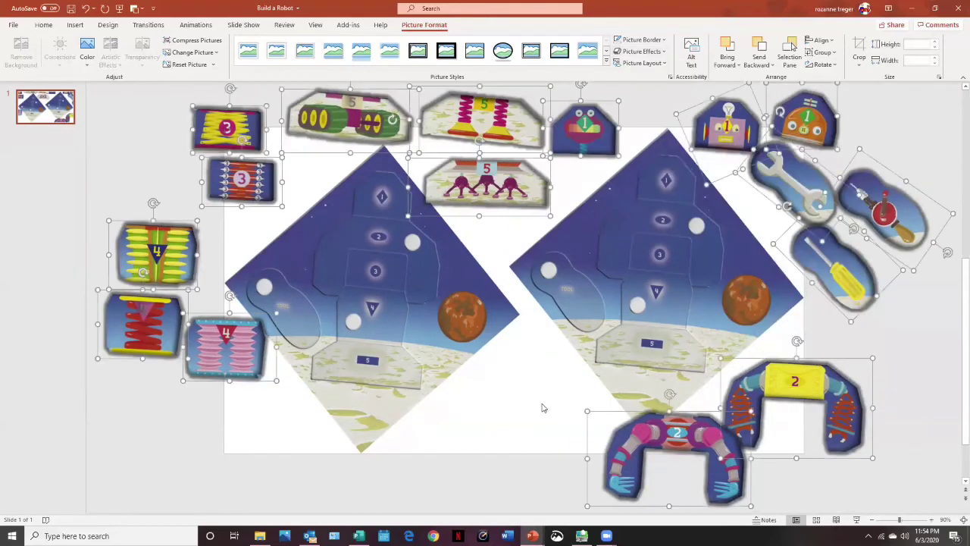
pyautogui.click(542, 408)
# - Assemble a trial robot on the right rocket: purple legs, wrench, 2 arms, head, blue 3 body
pyautogui.moveTo(520, 188); pyautogui.dragTo(682, 353)
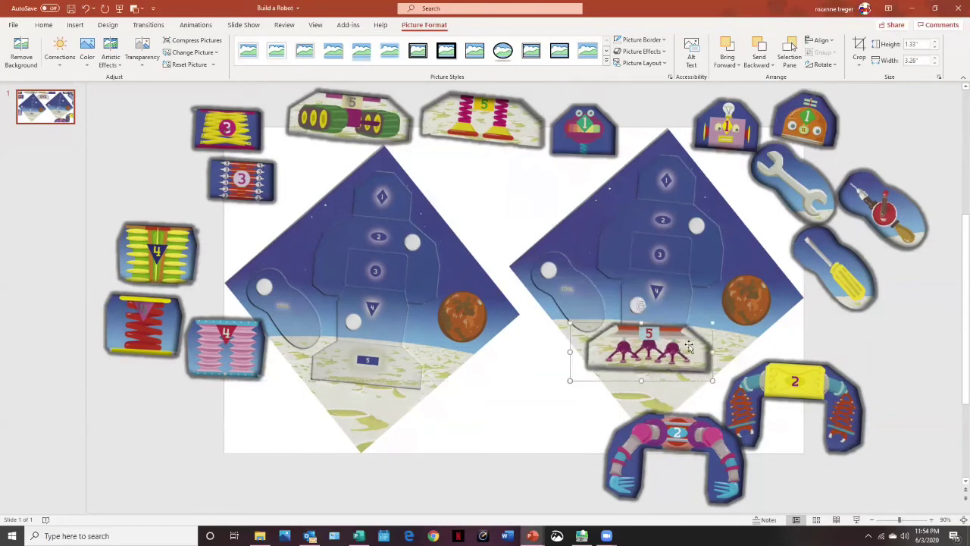
pyautogui.moveTo(641, 305); pyautogui.dragTo(645, 303)
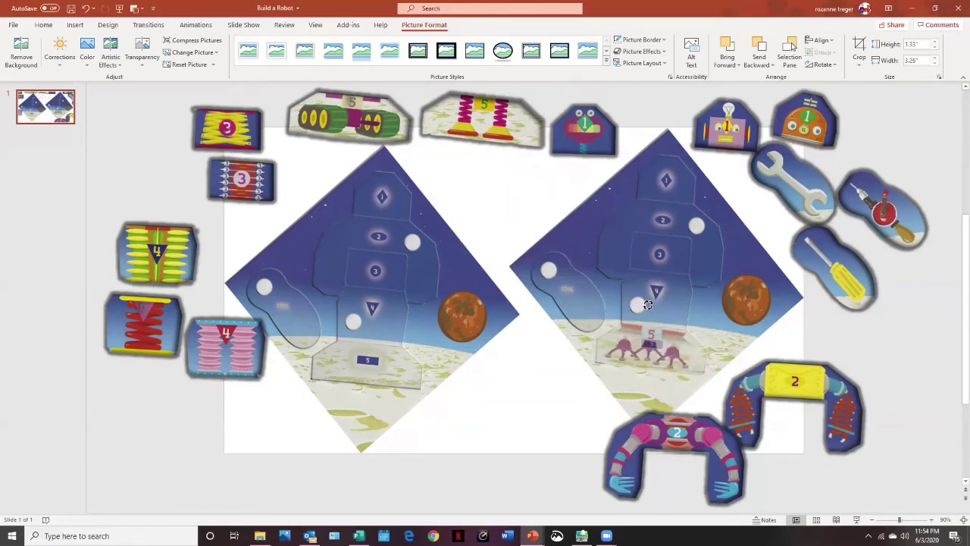
pyautogui.moveTo(801, 191); pyautogui.dragTo(573, 297)
pyautogui.moveTo(804, 381); pyautogui.dragTo(671, 221)
pyautogui.moveTo(728, 127); pyautogui.dragTo(667, 184)
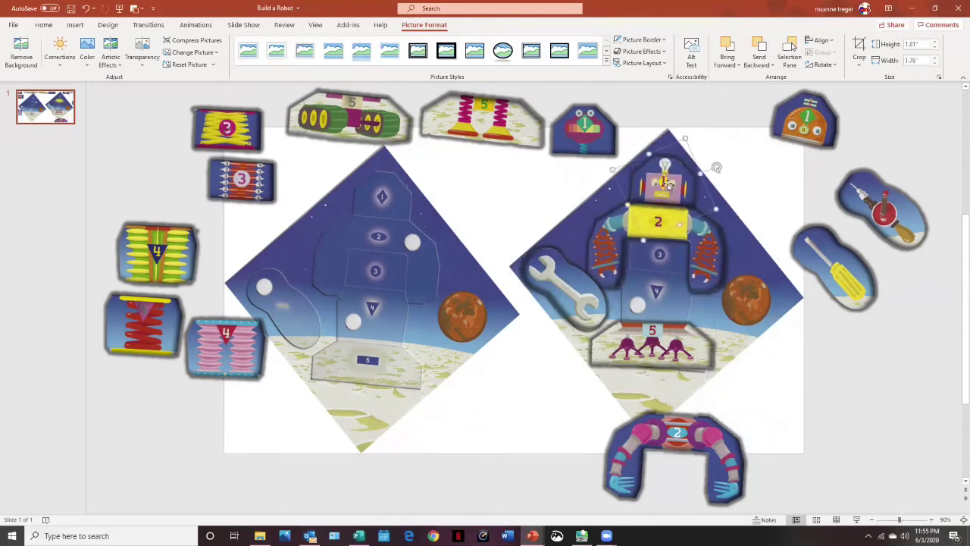
pyautogui.moveTo(250, 185); pyautogui.dragTo(667, 259)
# - Stack the 4 pieces together, remove the blue 3 piece, and group the heads top-right
pyautogui.moveTo(158, 254); pyautogui.dragTo(176, 302)
pyautogui.moveTo(230, 364); pyautogui.dragTo(209, 360)
pyautogui.moveTo(227, 126); pyautogui.dragTo(191, 130)
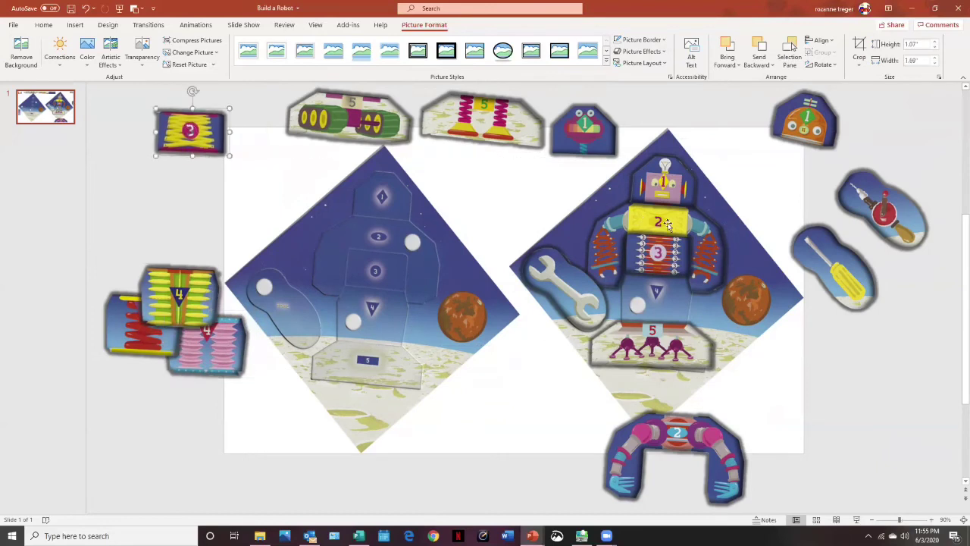
pyautogui.moveTo(642, 250); pyautogui.dragTo(731, 400)
pyautogui.moveTo(754, 315); pyautogui.dragTo(765, 117)
pyautogui.moveTo(584, 129); pyautogui.dragTo(803, 135)
# - Move the wrench, arms, tank and legs off the rocket and stack the 3 pieces
pyautogui.moveTo(586, 291); pyautogui.dragTo(883, 258)
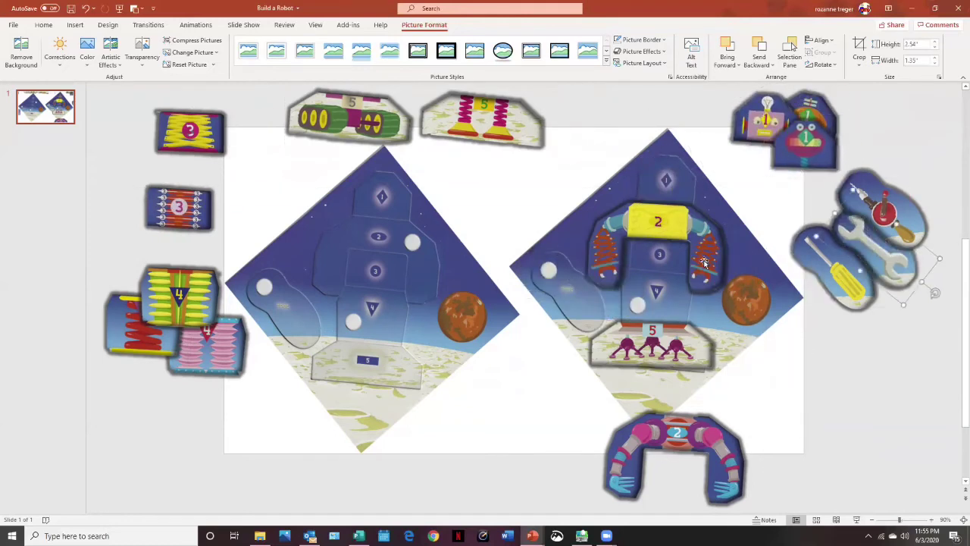
pyautogui.moveTo(715, 251); pyautogui.dragTo(792, 446)
pyautogui.moveTo(348, 118); pyautogui.dragTo(485, 162)
pyautogui.moveTo(652, 335); pyautogui.dragTo(559, 107)
pyautogui.moveTo(190, 133); pyautogui.dragTo(176, 155)
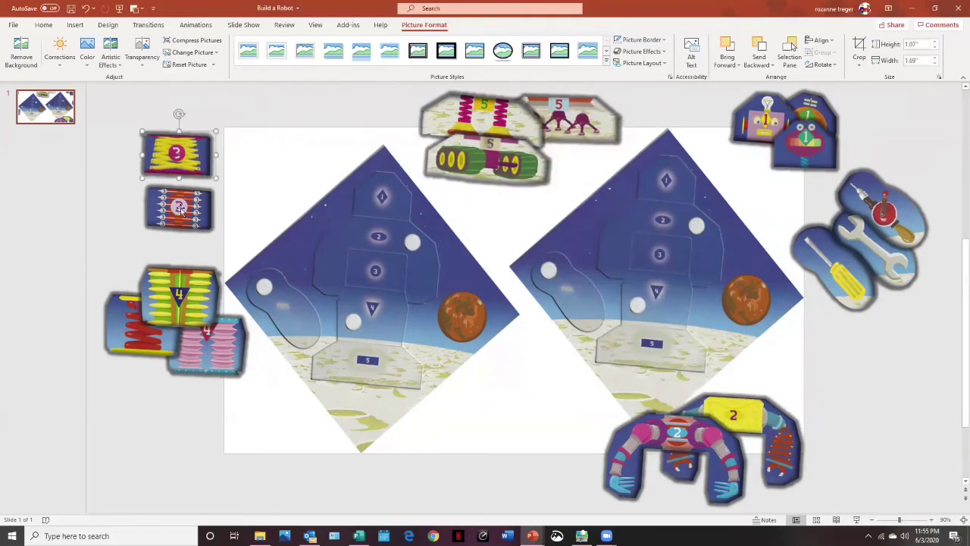
pyautogui.moveTo(181, 223); pyautogui.dragTo(184, 214)
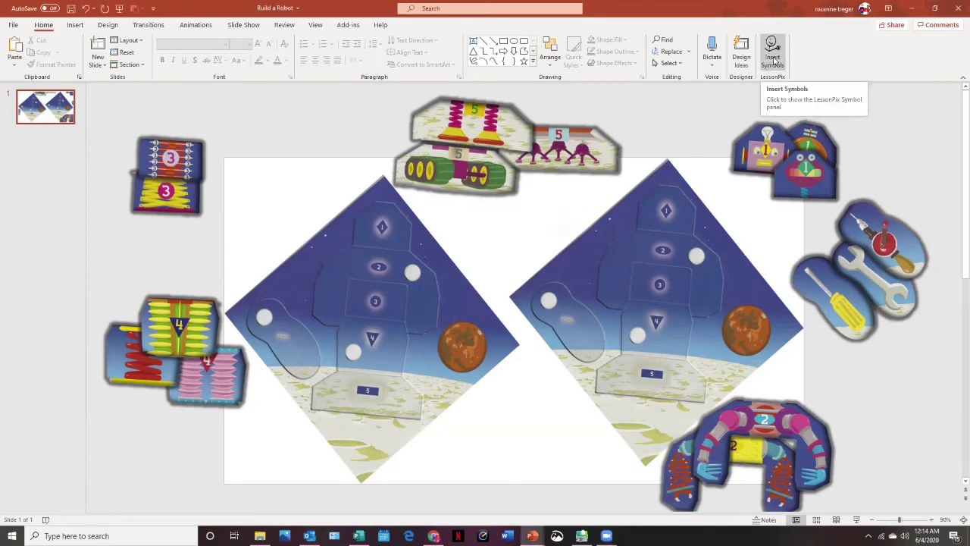
# - Open the LessonPix Symbols panel and sign in with the account username and password
pyautogui.click(773, 61)
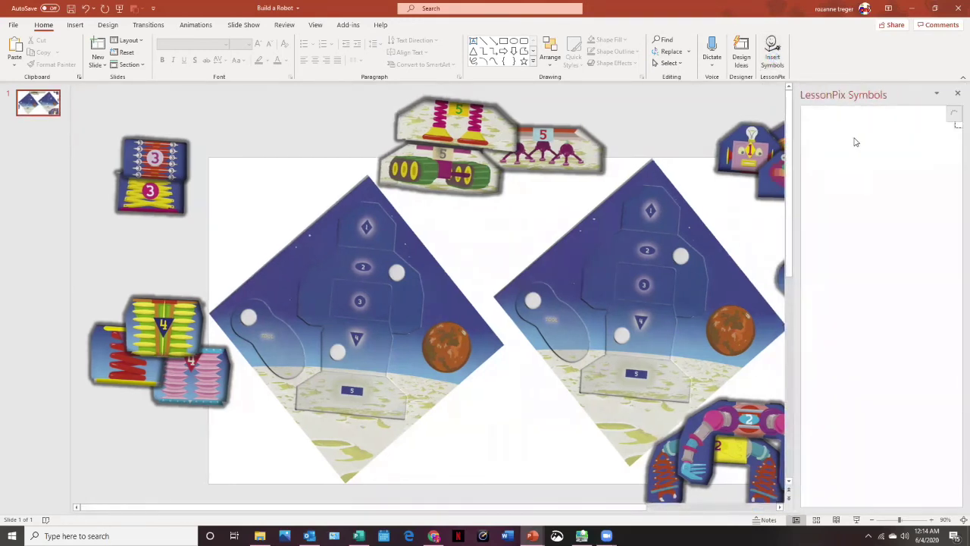
pyautogui.click(892, 148)
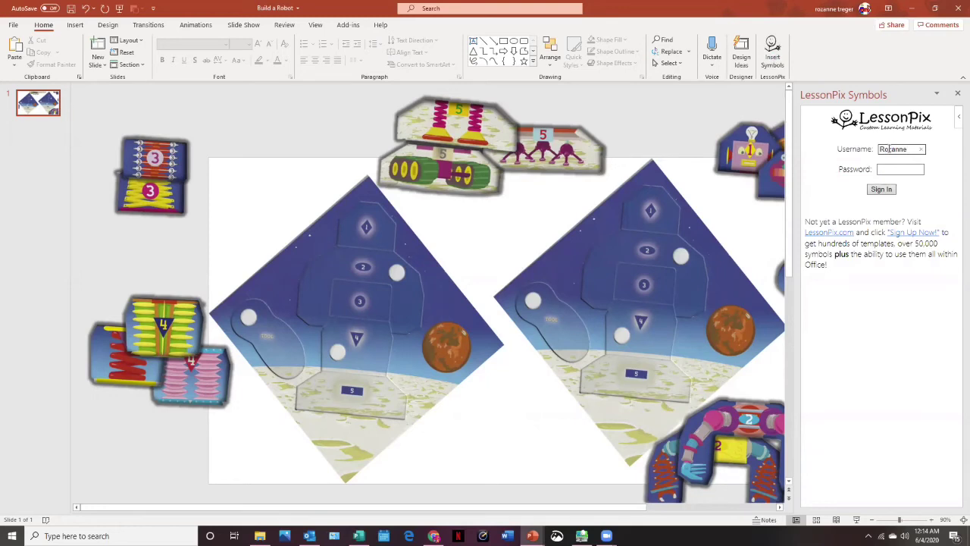
pyautogui.click(889, 168)
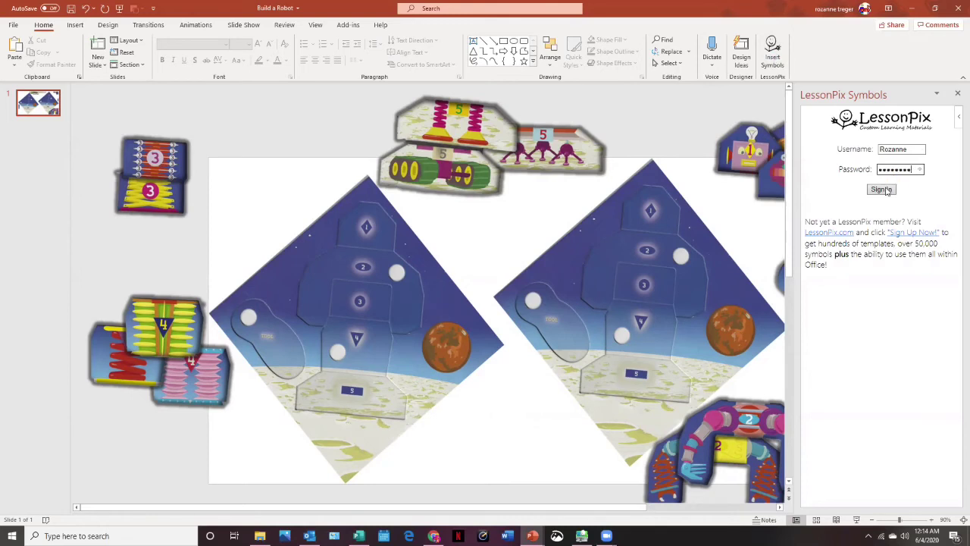
pyautogui.click(889, 189)
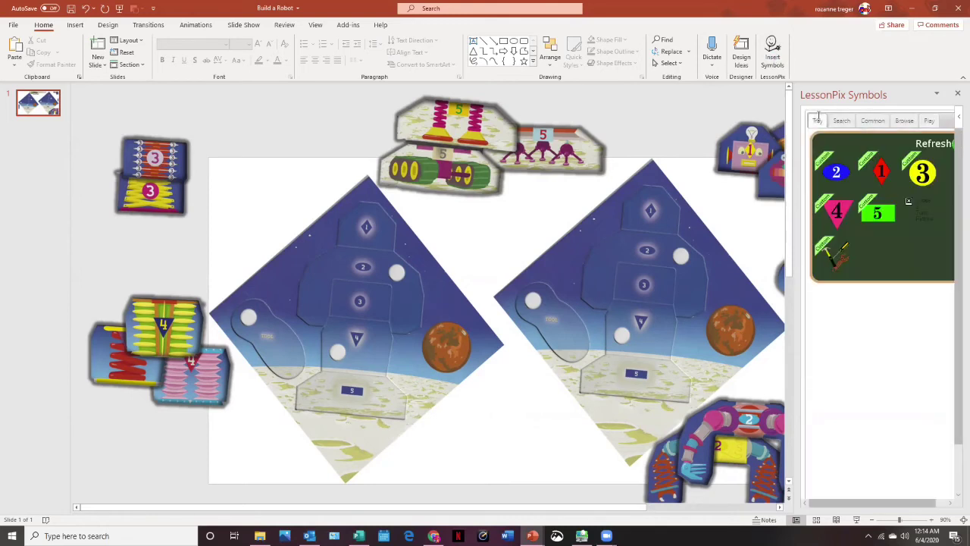
# - Create a Spinner game from the Play options, widen the pane and zoom the slide out
pyautogui.click(932, 122)
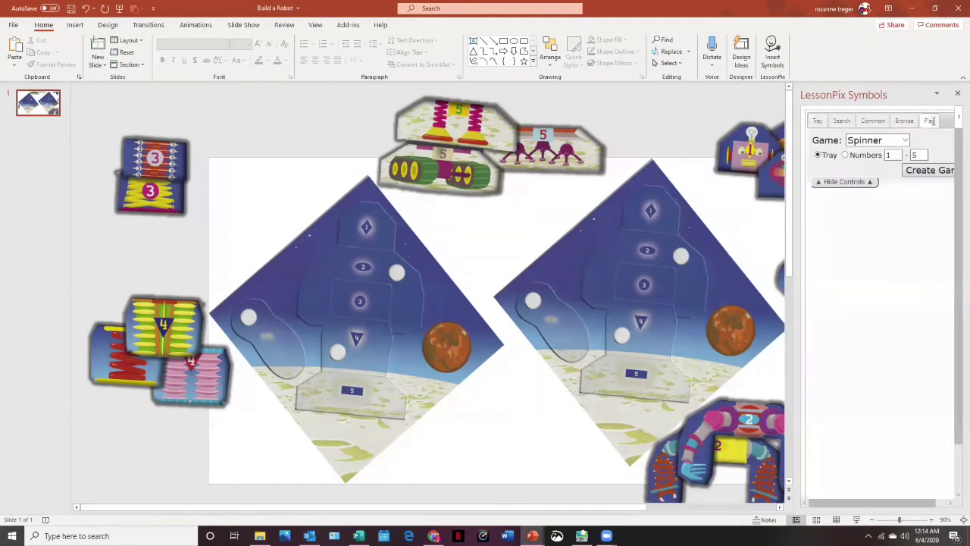
pyautogui.click(928, 172)
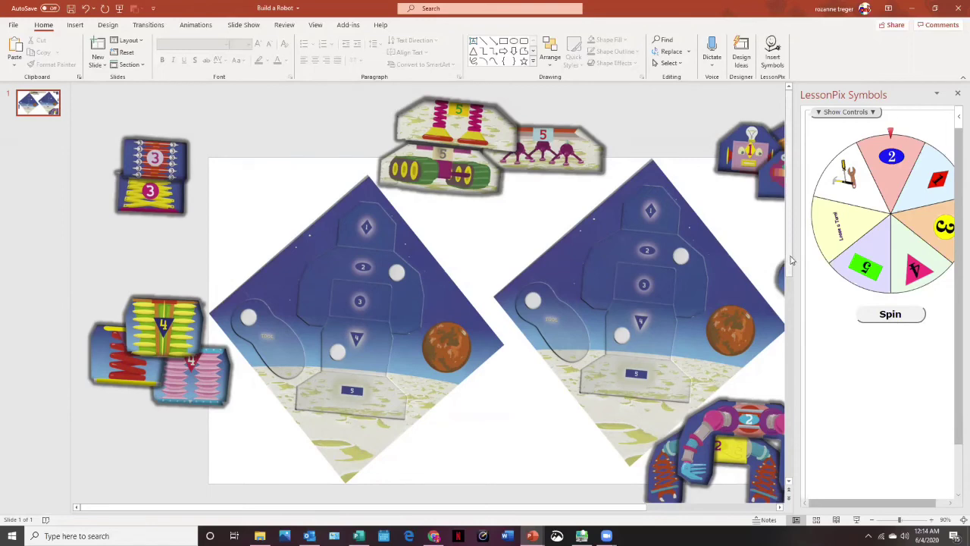
pyautogui.moveTo(784, 254); pyautogui.dragTo(746, 256)
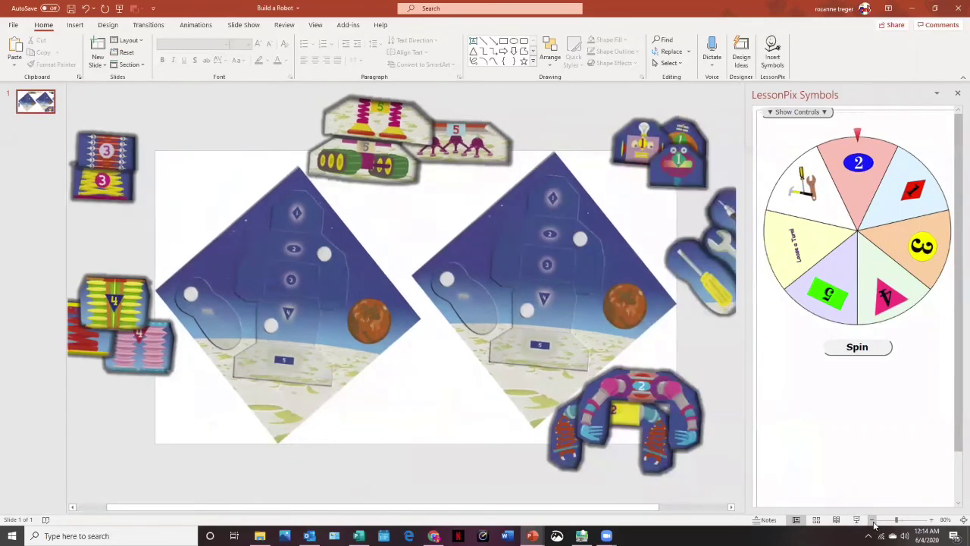
pyautogui.click(873, 521)
pyautogui.click(873, 521)
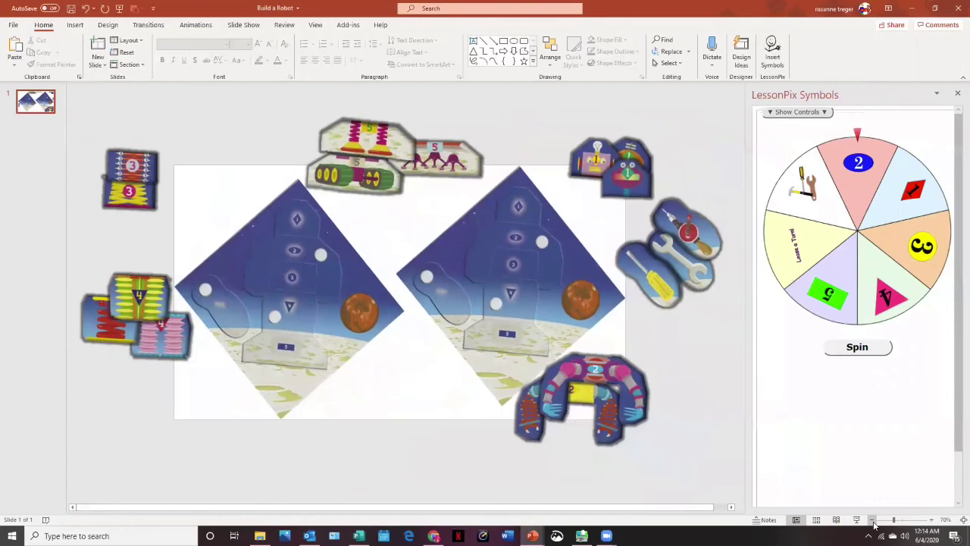
# - Spin the LessonPix wheel and place the yellow 4 body and pink 2 arms on the left rocket
pyautogui.click(874, 349)
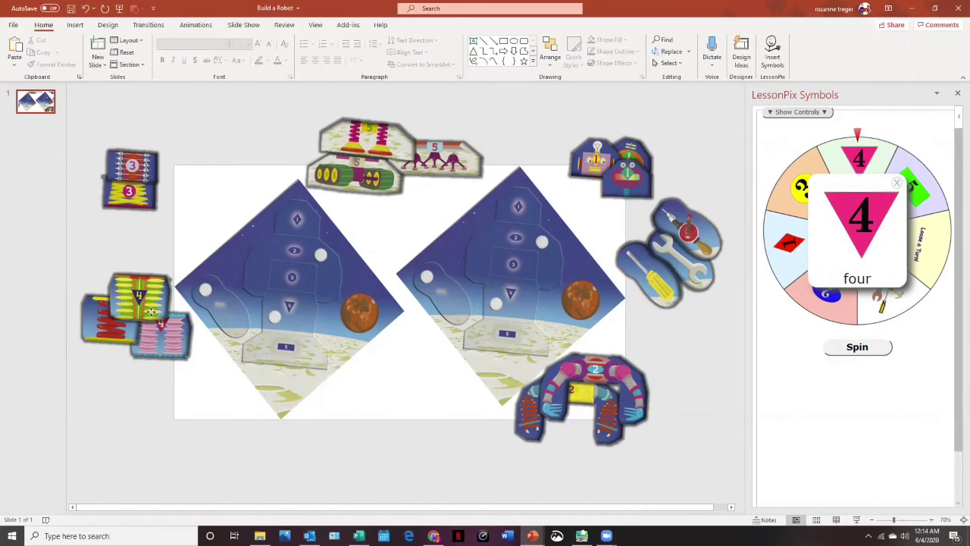
pyautogui.moveTo(151, 311); pyautogui.dragTo(274, 326)
pyautogui.click(858, 347)
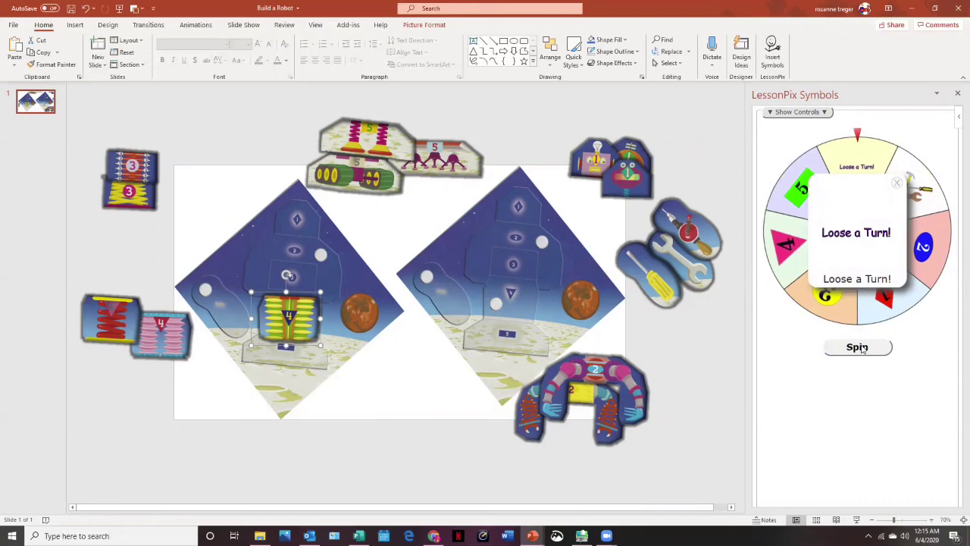
pyautogui.click(860, 348)
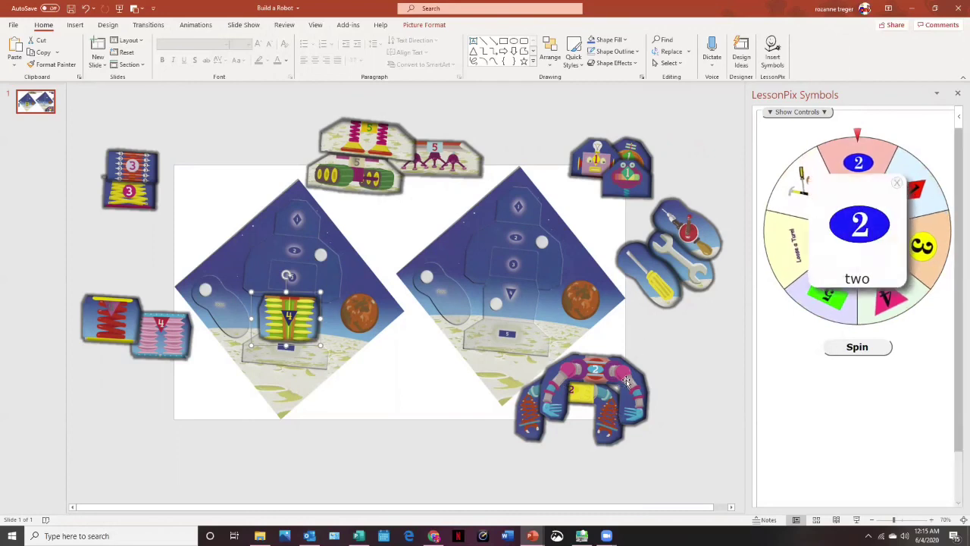
pyautogui.moveTo(626, 381); pyautogui.dragTo(321, 253)
pyautogui.click(867, 350)
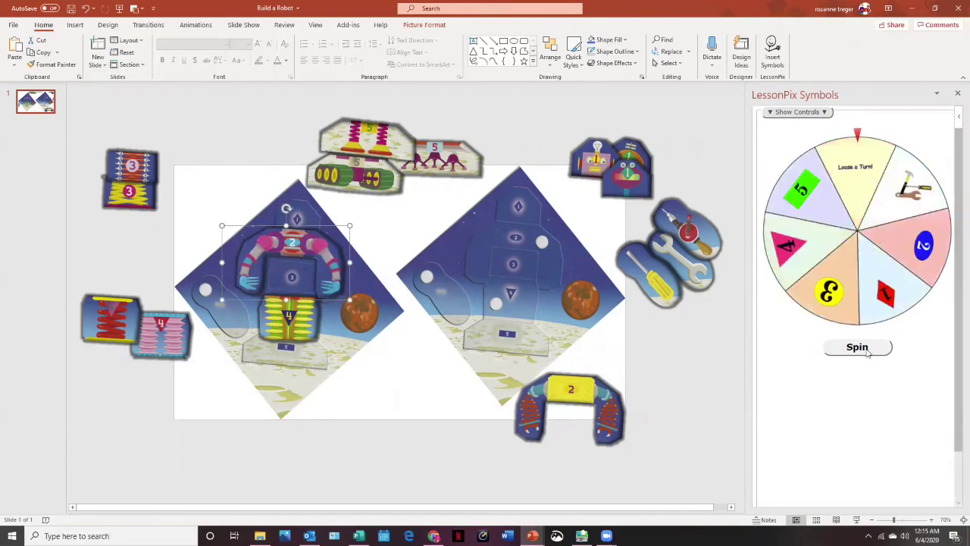